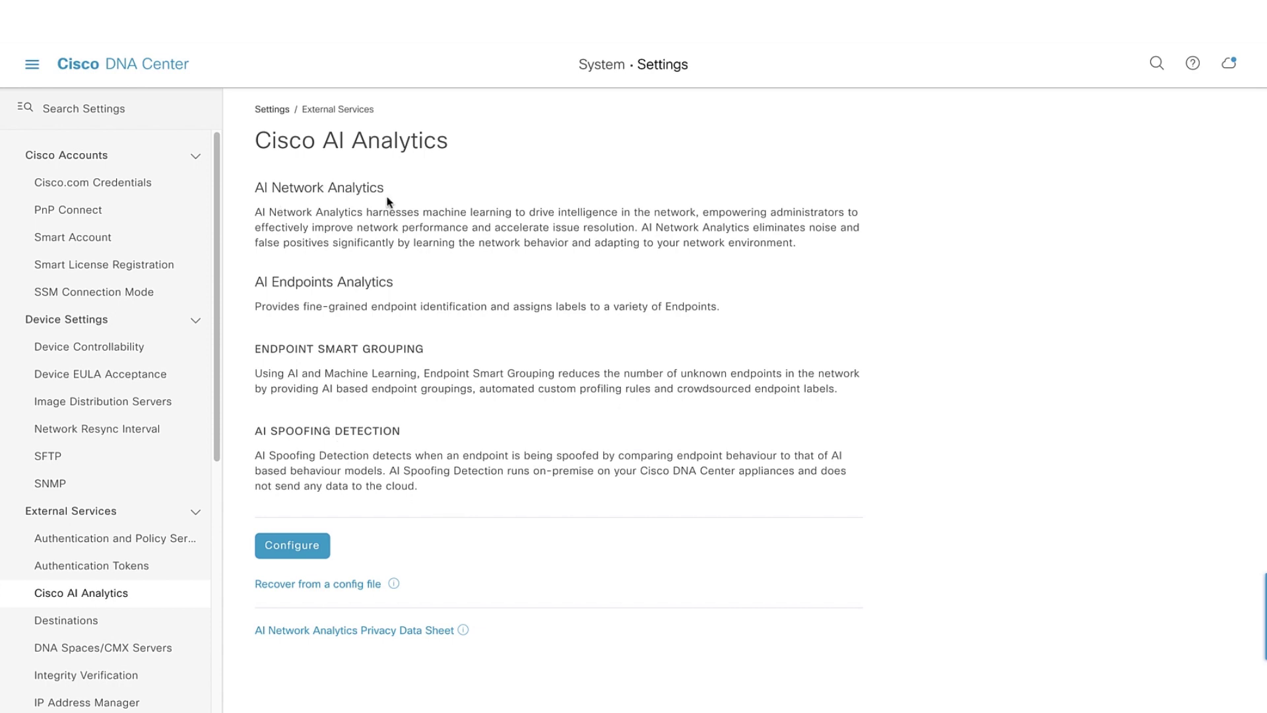
- Configure Cisco AI Analytics with AI Network Analytics enabled and US East (N. Virginia) as the data storage region
{"action": "left_click", "coordinate": [292, 546]}
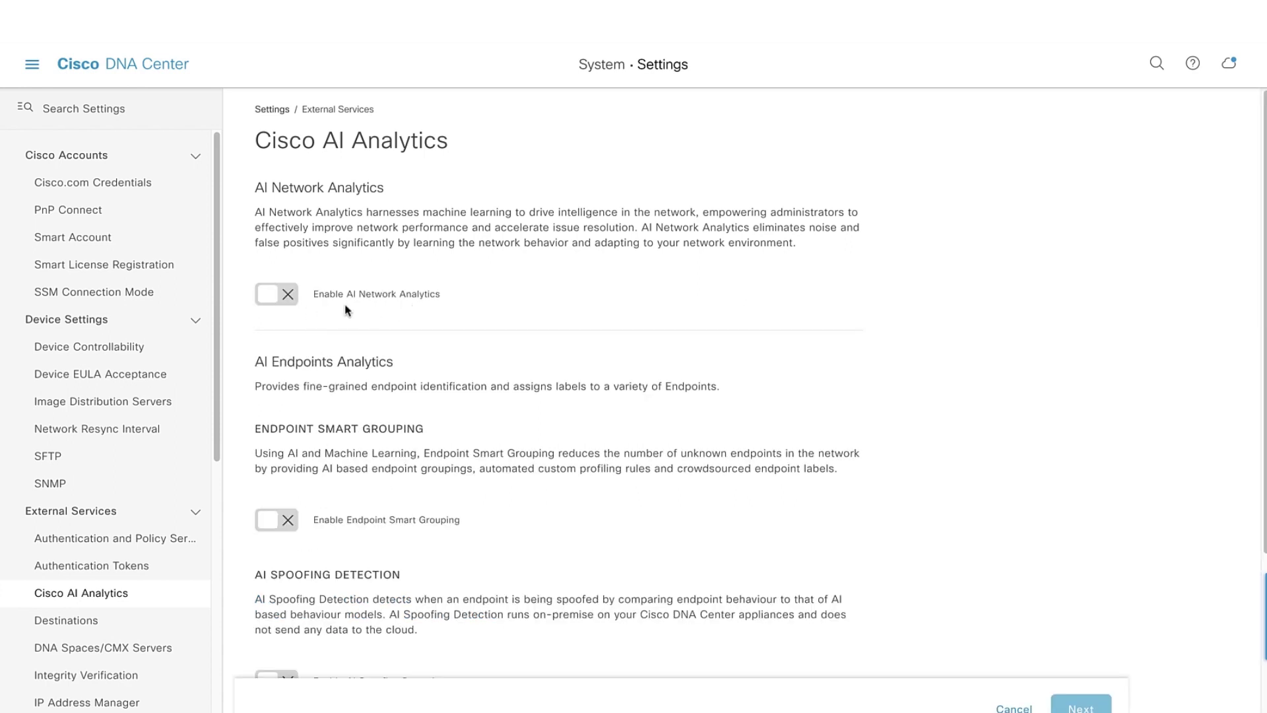
{"action": "left_click", "coordinate": [272, 302]}
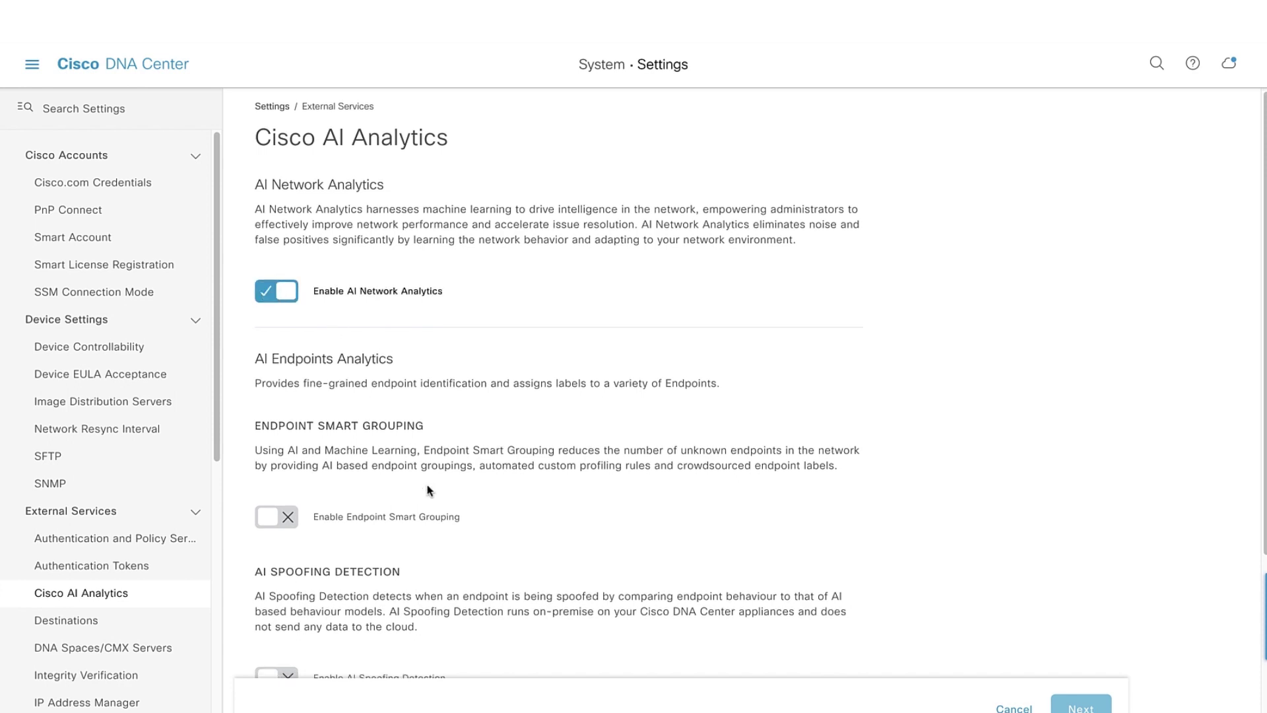
{"action": "scroll", "coordinate": [430, 489], "scroll_direction": "down", "scroll_amount": 5}
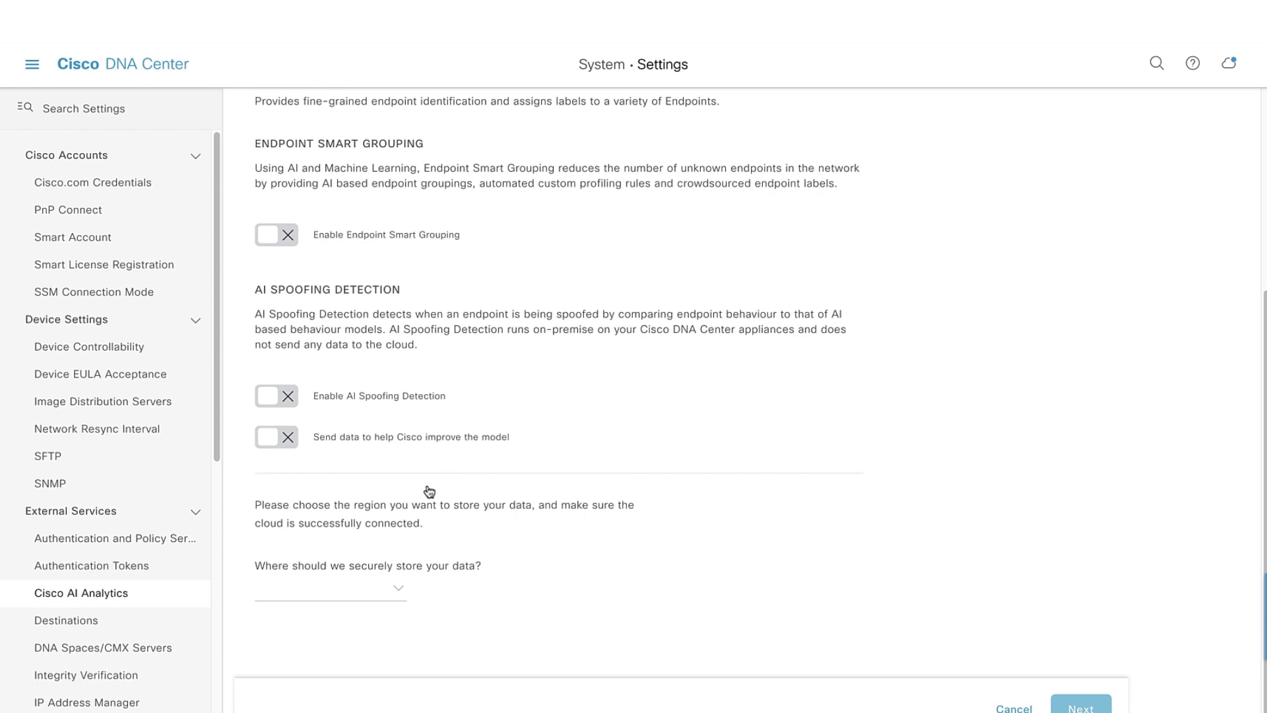
{"action": "left_click", "coordinate": [397, 595]}
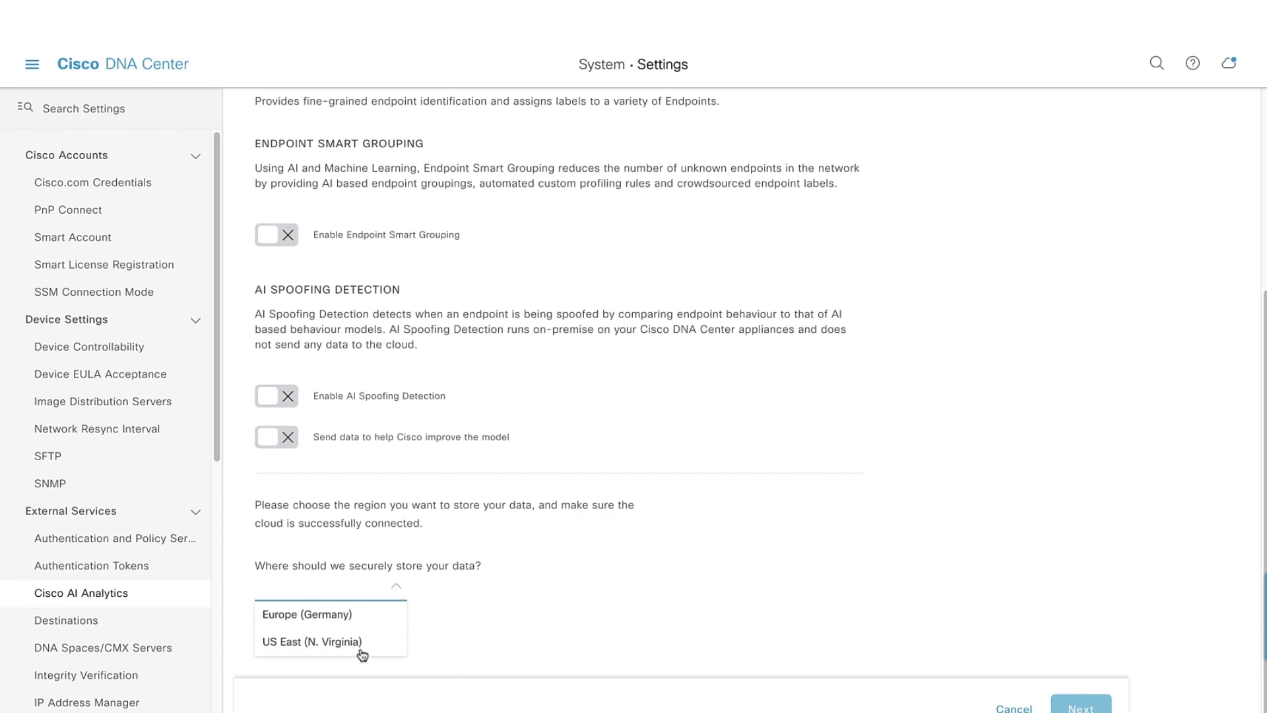
{"action": "left_click", "coordinate": [335, 643]}
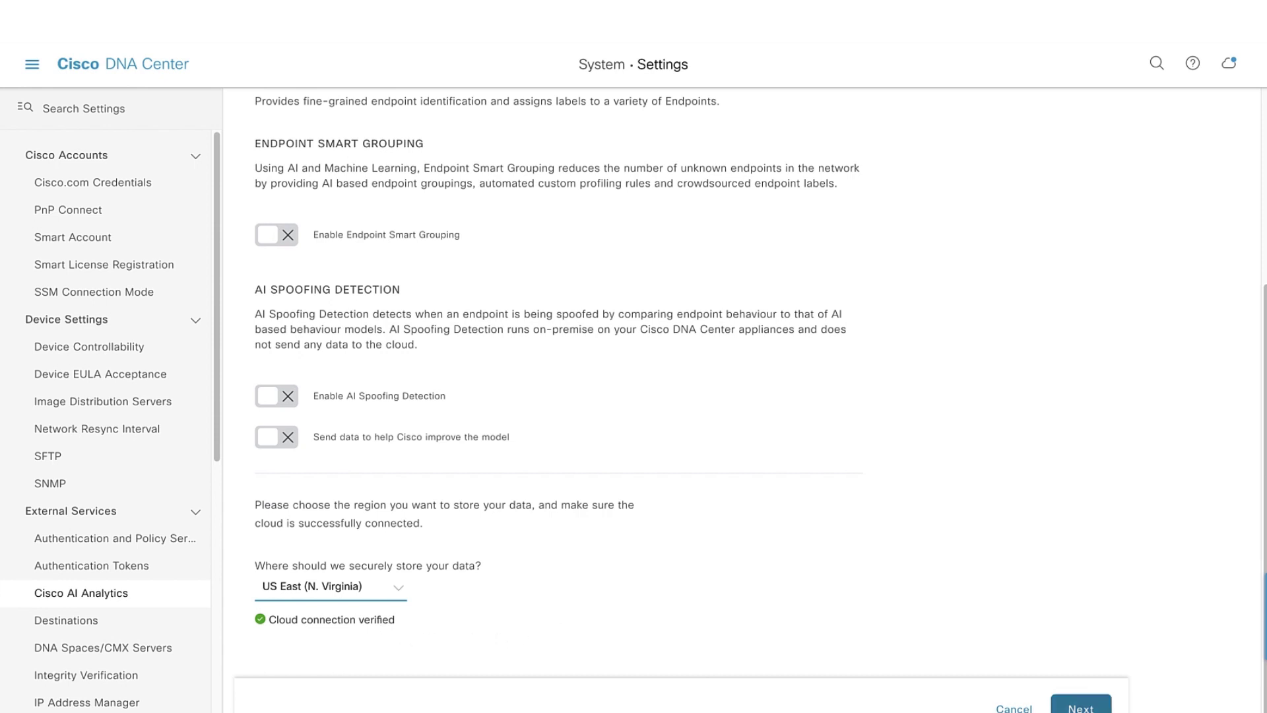
{"action": "left_click", "coordinate": [1081, 705]}
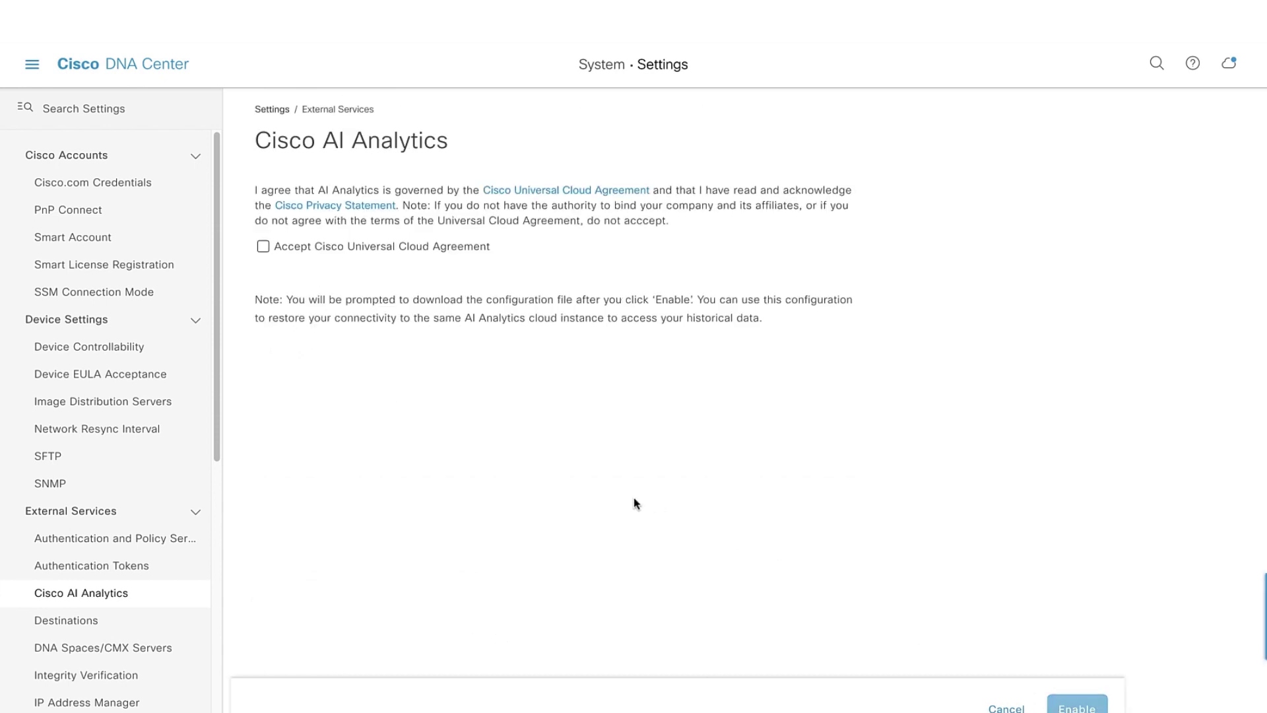
- Accept the Cisco Universal Cloud Agreement, enable AI Analytics and acknowledge the configuration file download
{"action": "left_click", "coordinate": [262, 247]}
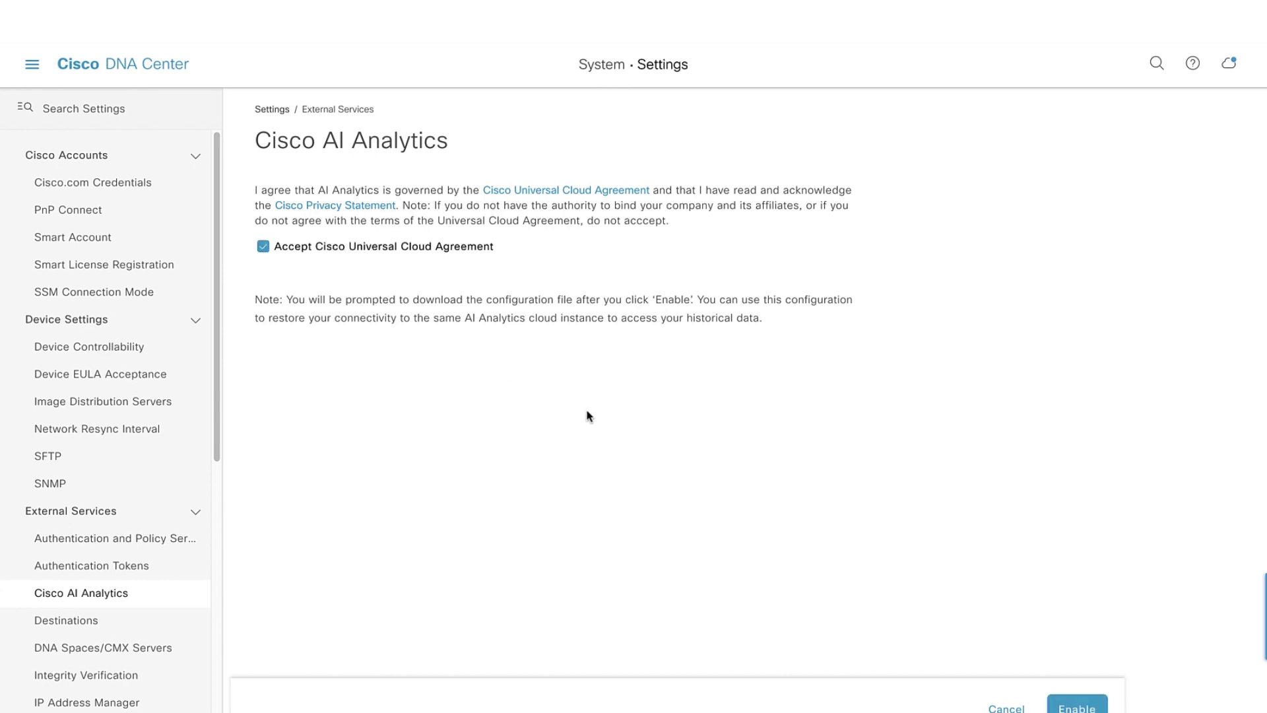
{"action": "left_click", "coordinate": [1082, 709]}
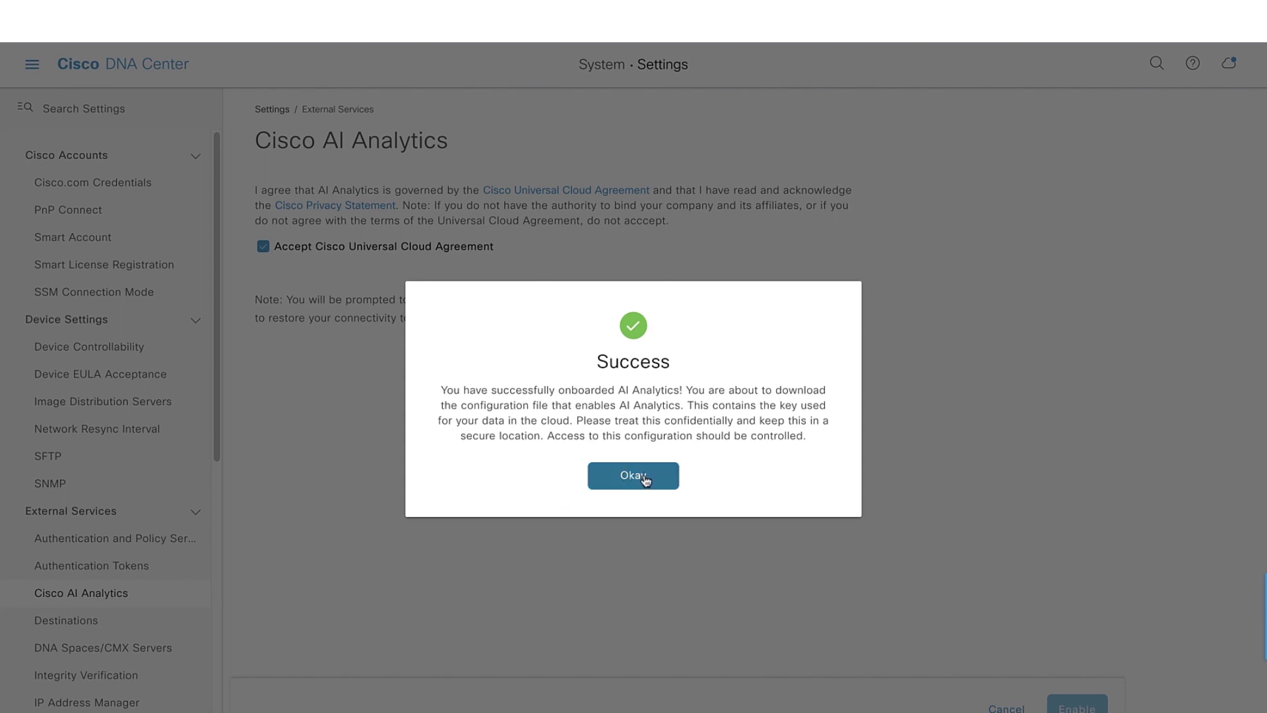
{"action": "left_click", "coordinate": [645, 480]}
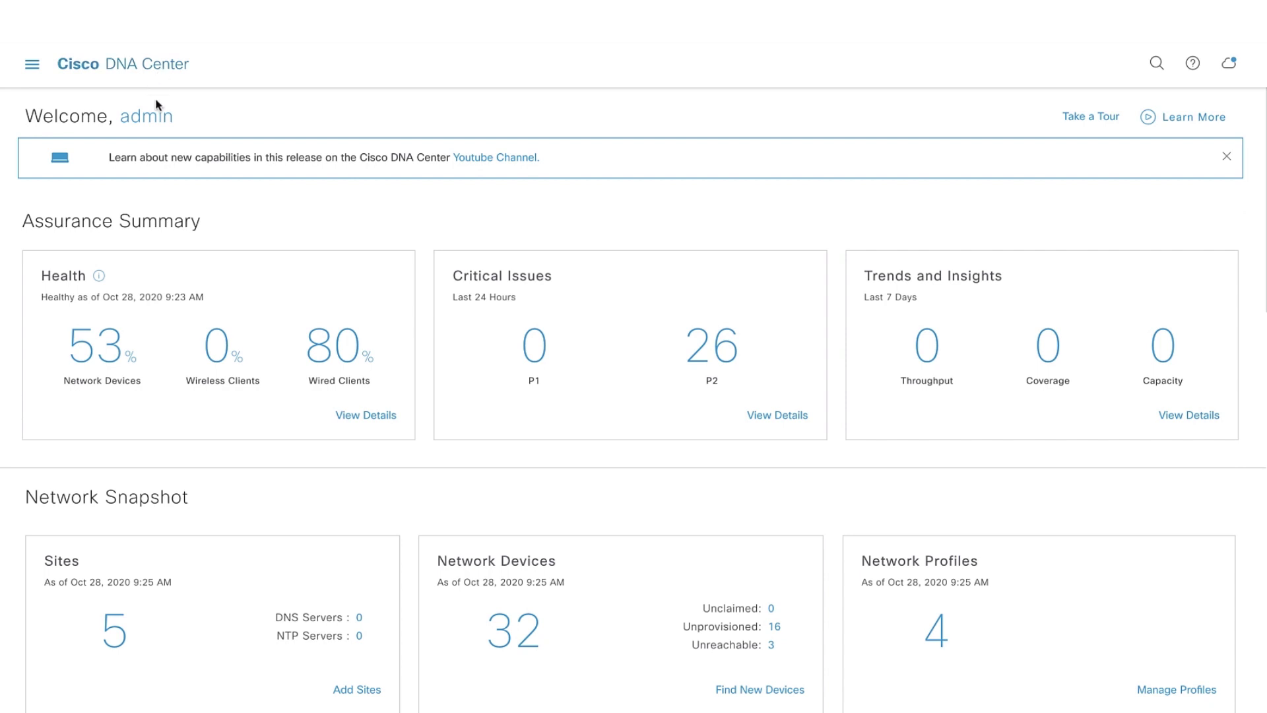
- Open the Assurance dashboard for network issues
{"action": "left_click", "coordinate": [32, 66]}
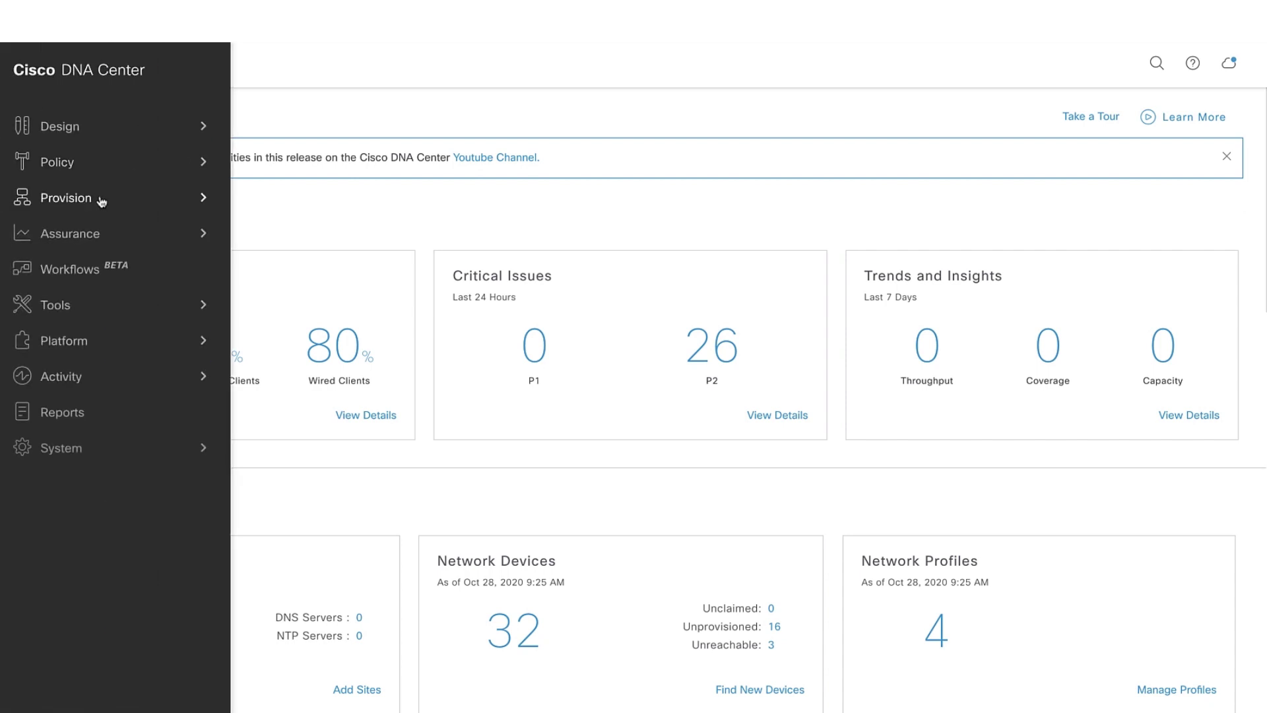
{"action": "mouse_move", "coordinate": [118, 243]}
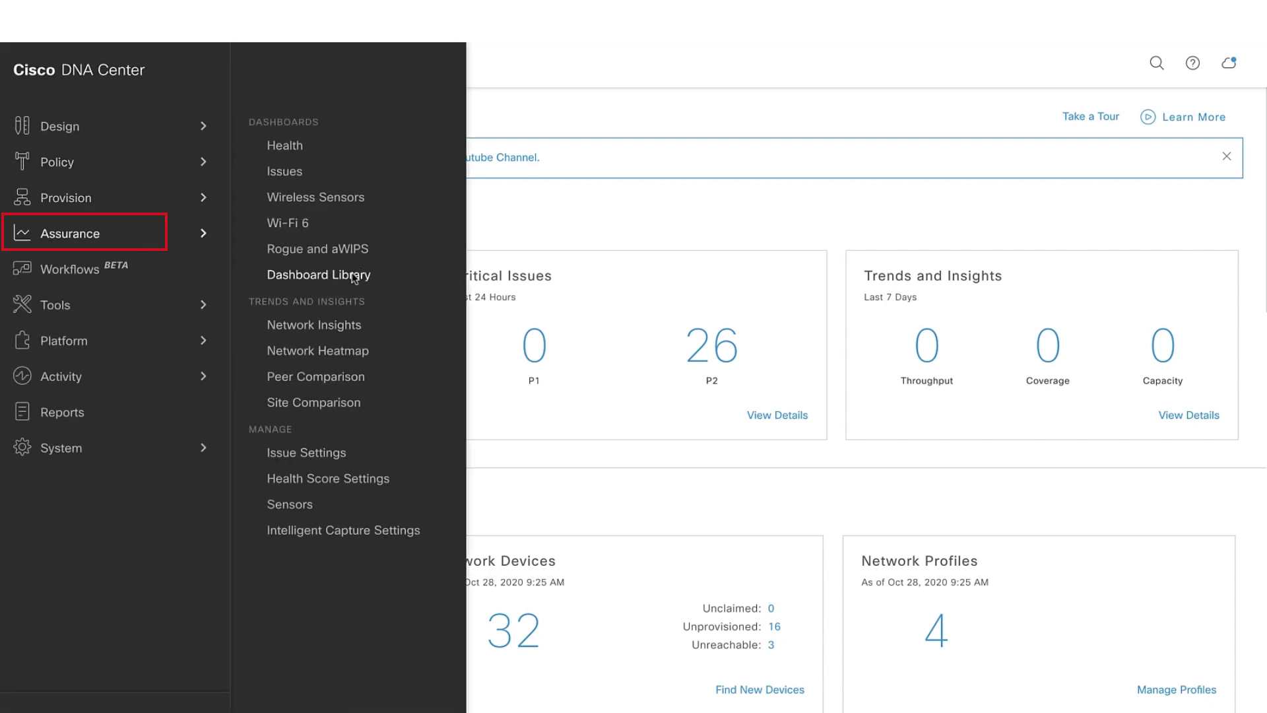
{"action": "left_click", "coordinate": [294, 171]}
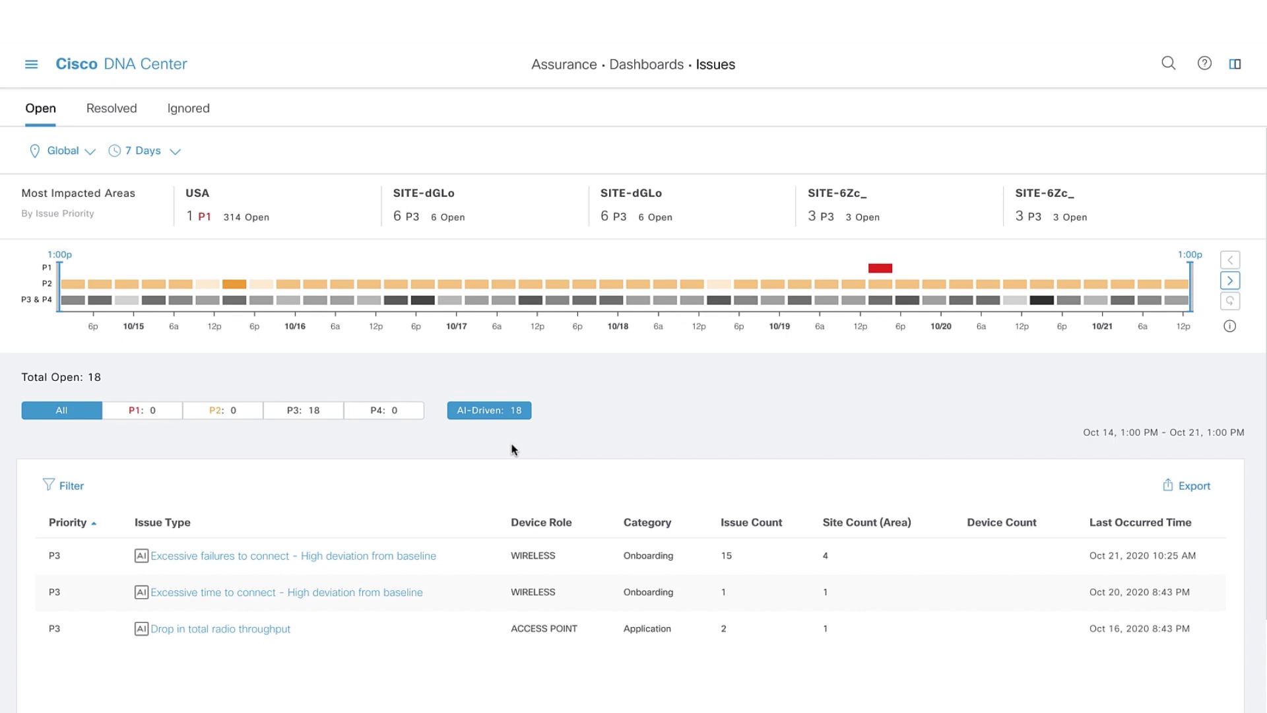
- Open the "Excessive failures to connect" instance with at least 21% increase in failures on SSID-RUpA in Global/SITE-6Zc_/BLD-pqcD
{"action": "left_click", "coordinate": [303, 558]}
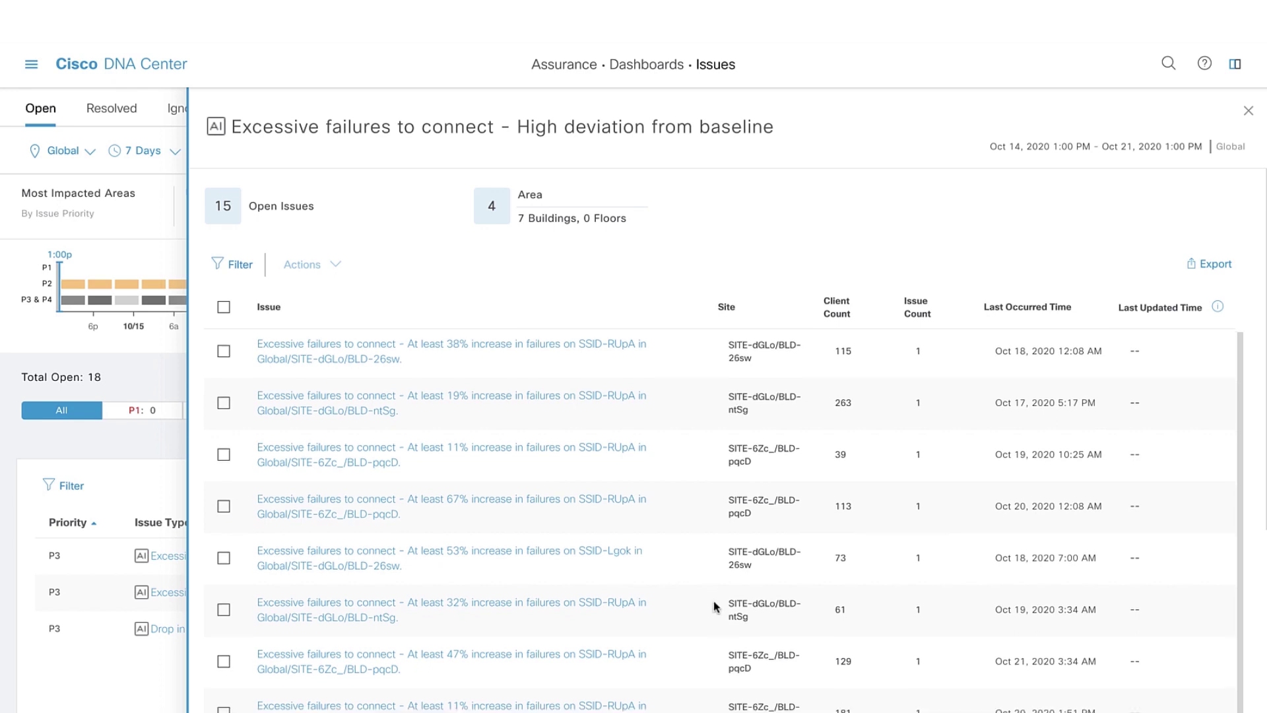
{"action": "scroll", "coordinate": [714, 605], "scroll_direction": "down", "scroll_amount": 1}
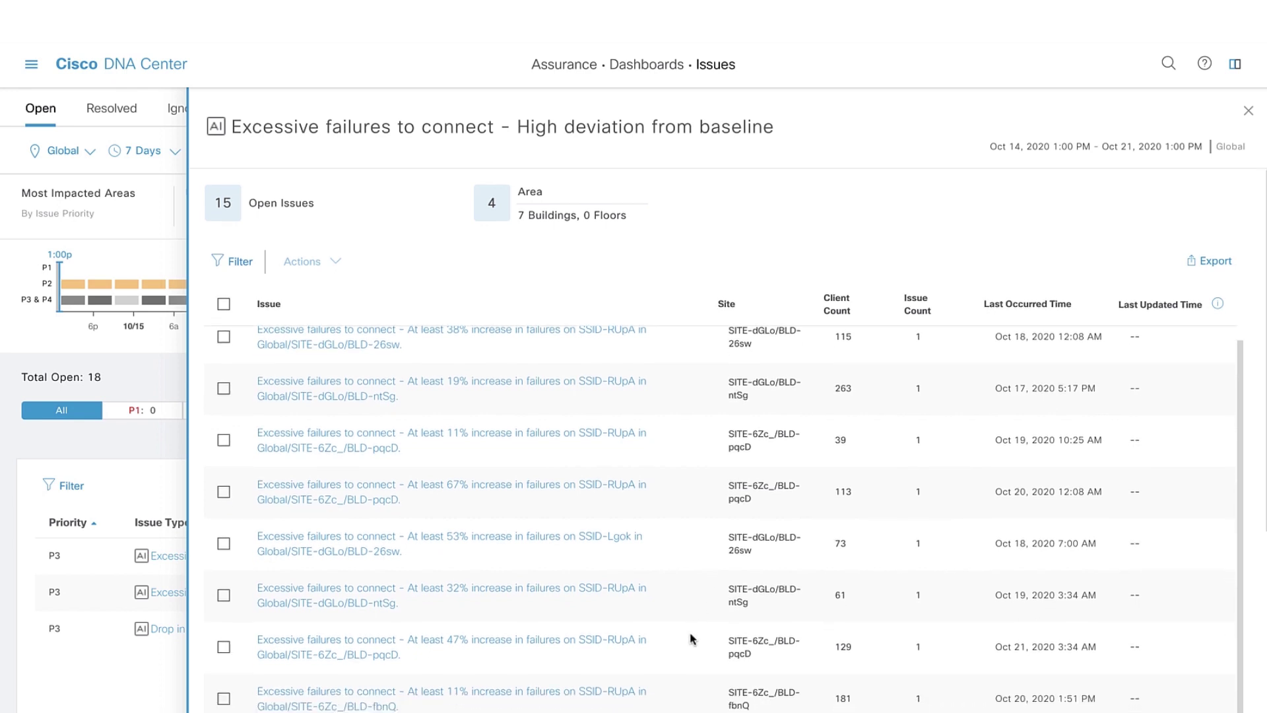
{"action": "scroll", "coordinate": [691, 638], "scroll_direction": "down", "scroll_amount": 1}
{"action": "scroll", "coordinate": [690, 638], "scroll_direction": "down", "scroll_amount": 5}
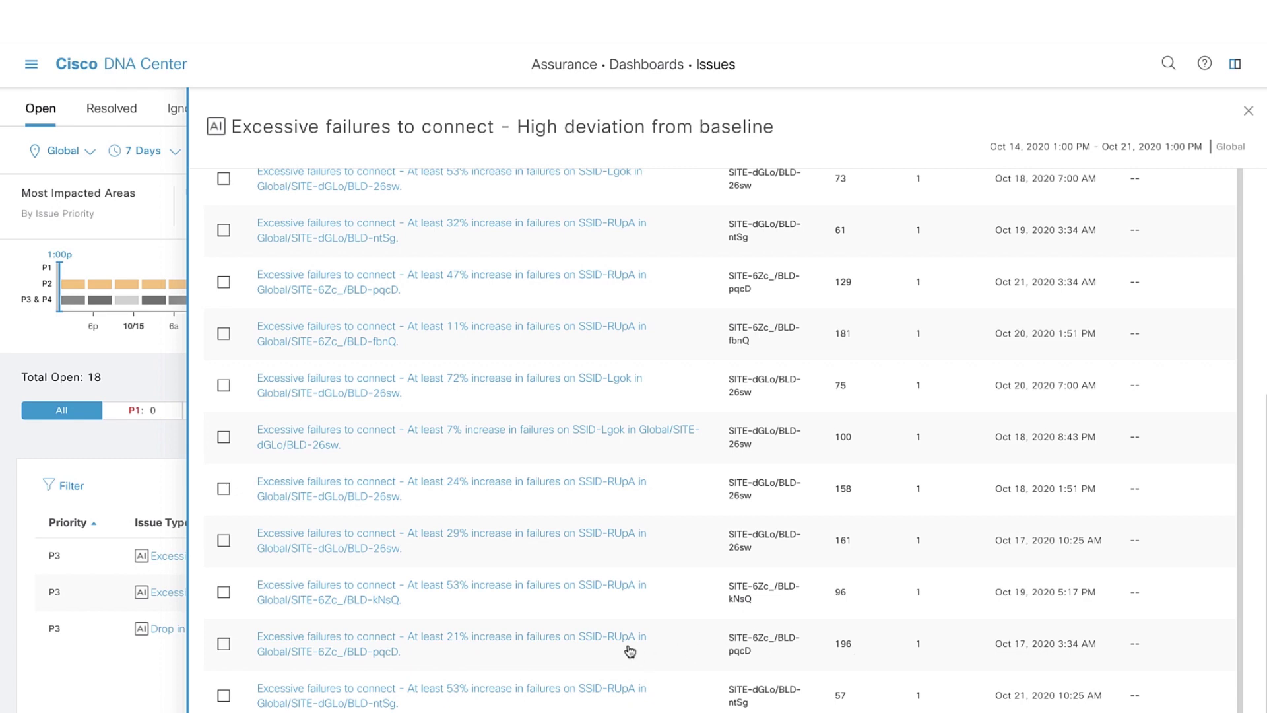
{"action": "left_click", "coordinate": [543, 640]}
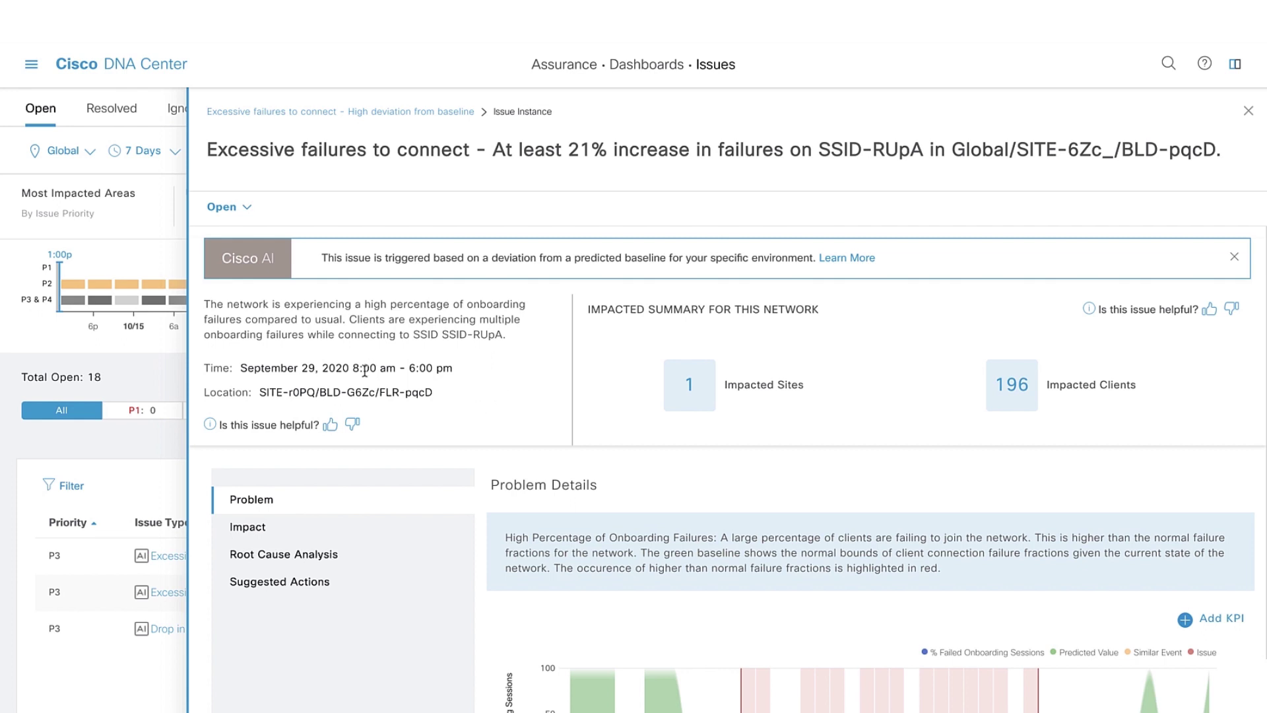
- Review the issue's location, impact summary and the problem chart of failed onboarding sessions against predicted values
{"action": "left_click_drag", "start_coordinate": [249, 394], "coordinate": [432, 394]}
{"action": "left_click", "coordinate": [490, 401]}
{"action": "scroll", "coordinate": [783, 416], "scroll_direction": "down", "scroll_amount": 1}
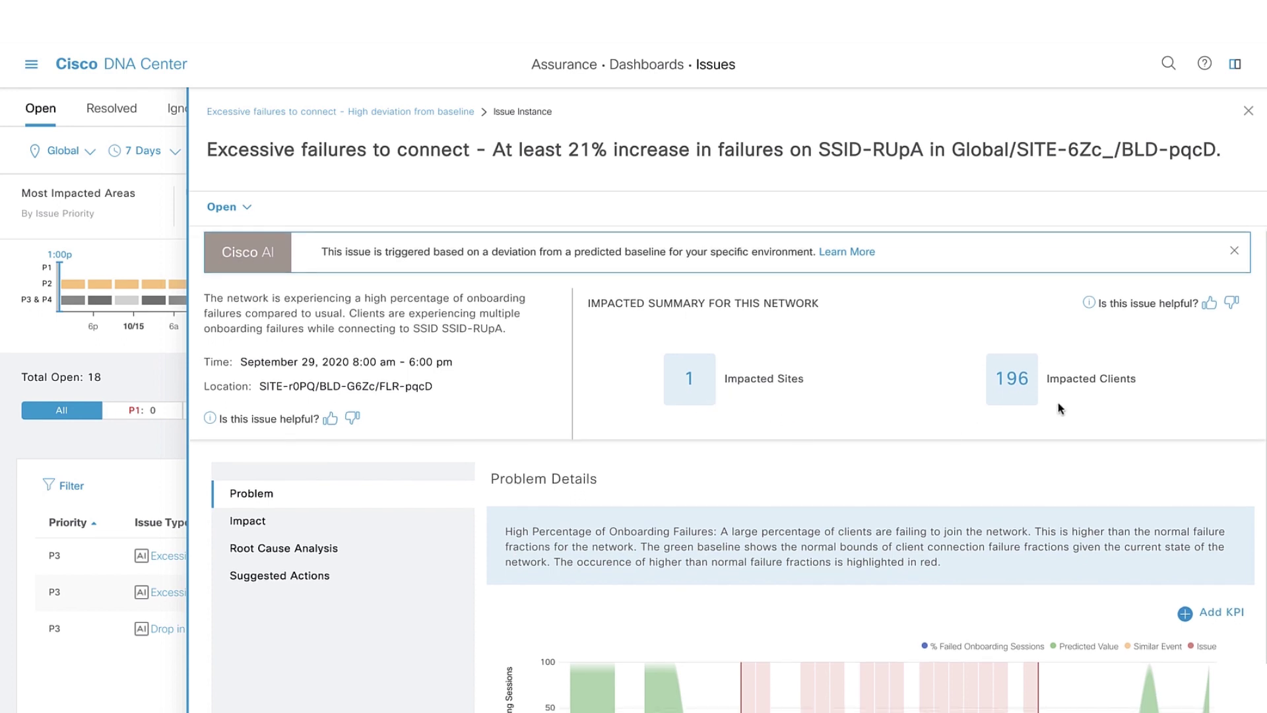
{"action": "scroll", "coordinate": [559, 451], "scroll_direction": "down", "scroll_amount": 3}
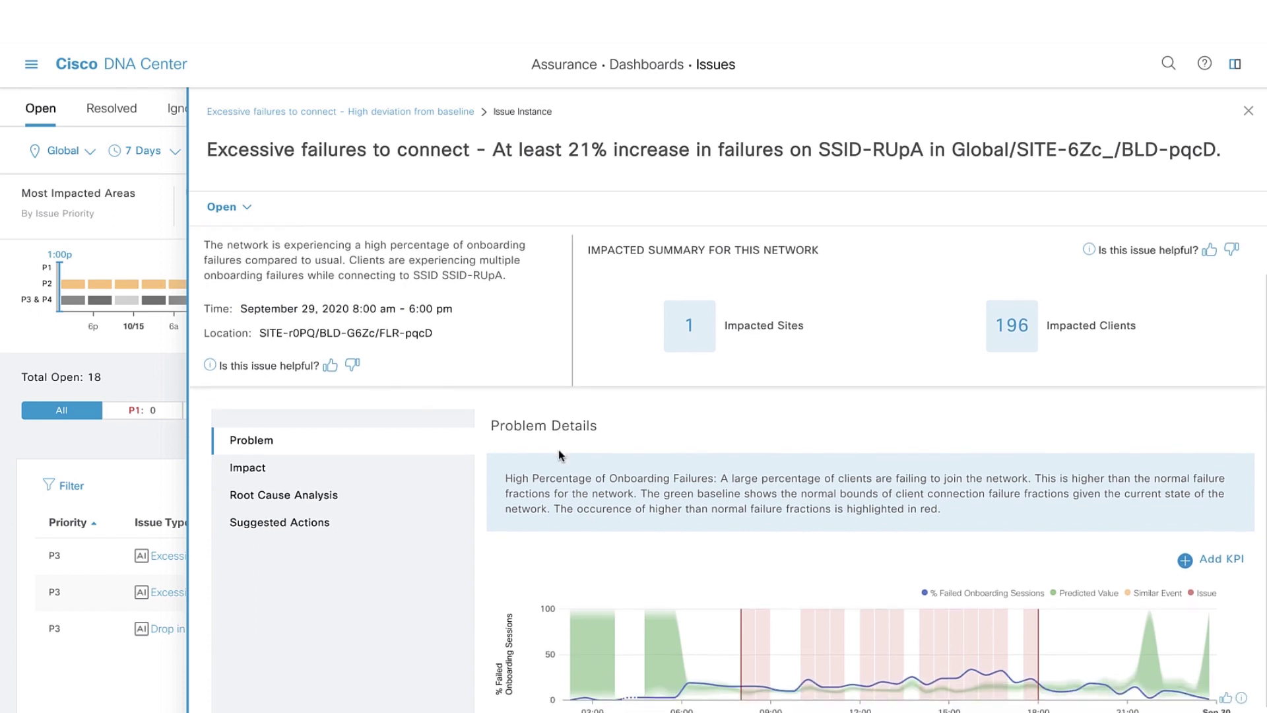
{"action": "scroll", "coordinate": [558, 451], "scroll_direction": "down", "scroll_amount": 3}
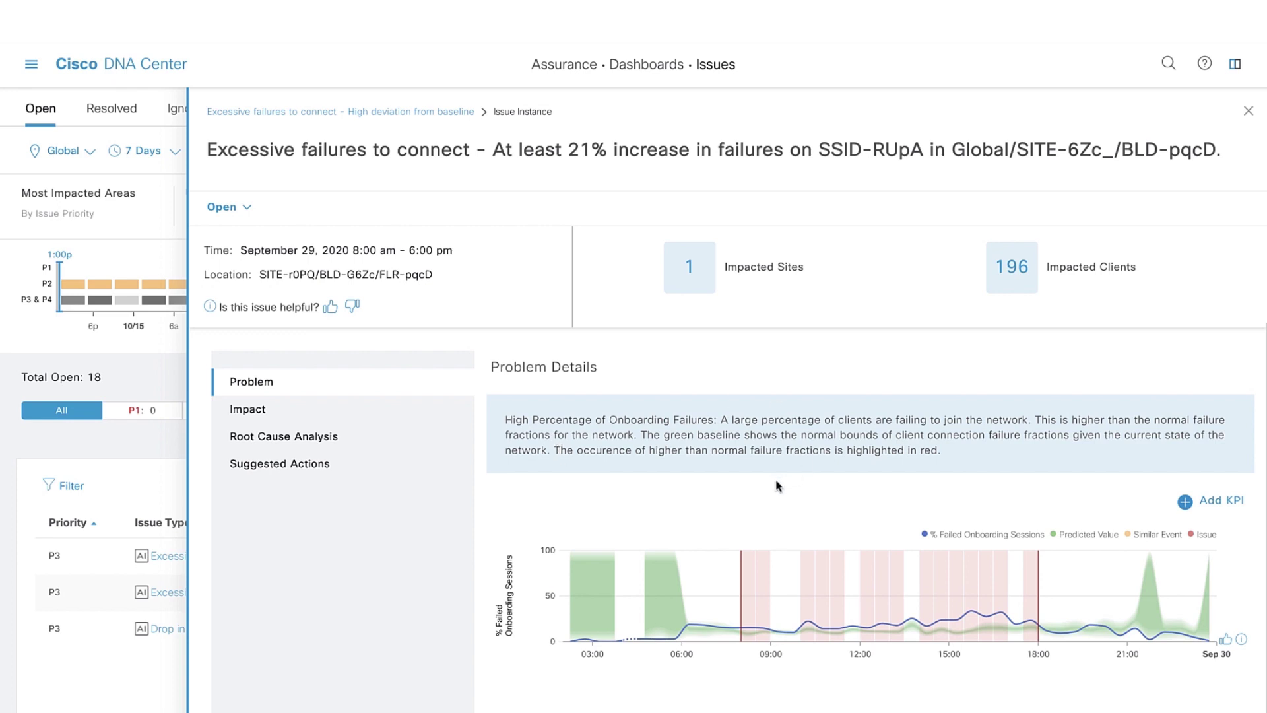
{"action": "mouse_move", "coordinate": [660, 597]}
{"action": "mouse_move", "coordinate": [927, 635]}
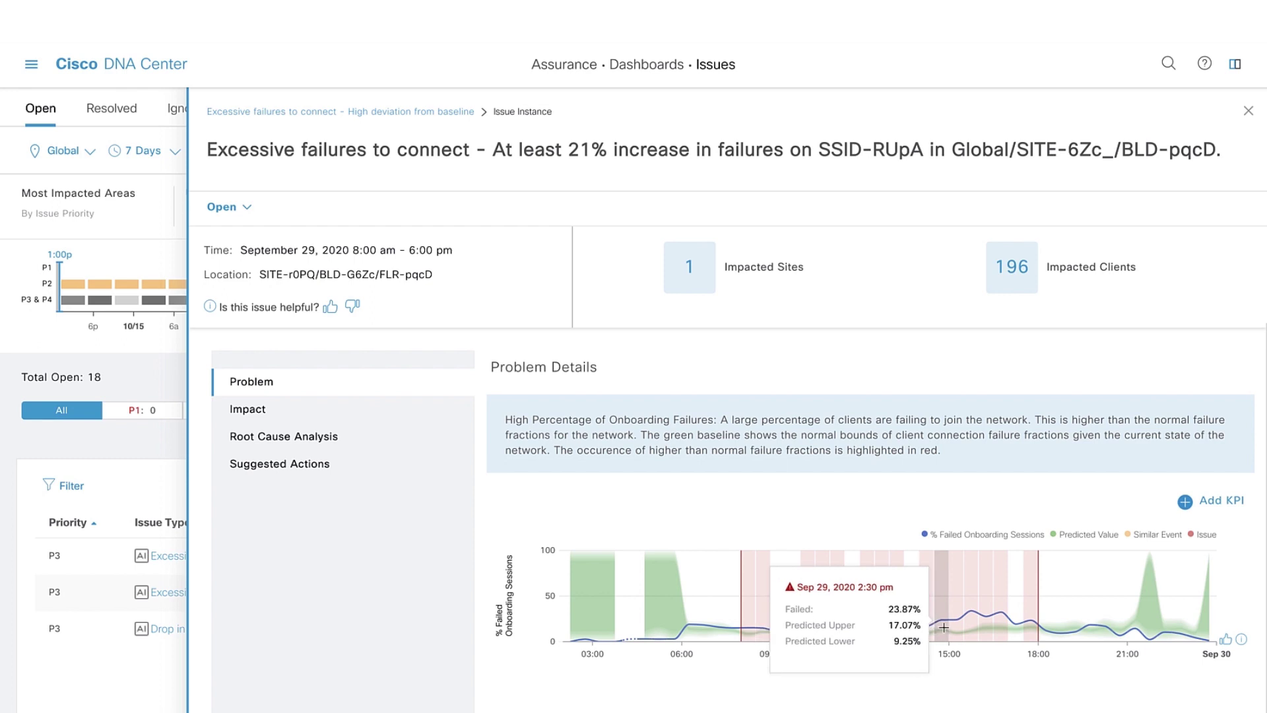
- Examine the issue's impact by viewing the impacted clients by floor and the top 10 impacted APs
{"action": "left_click", "coordinate": [306, 415]}
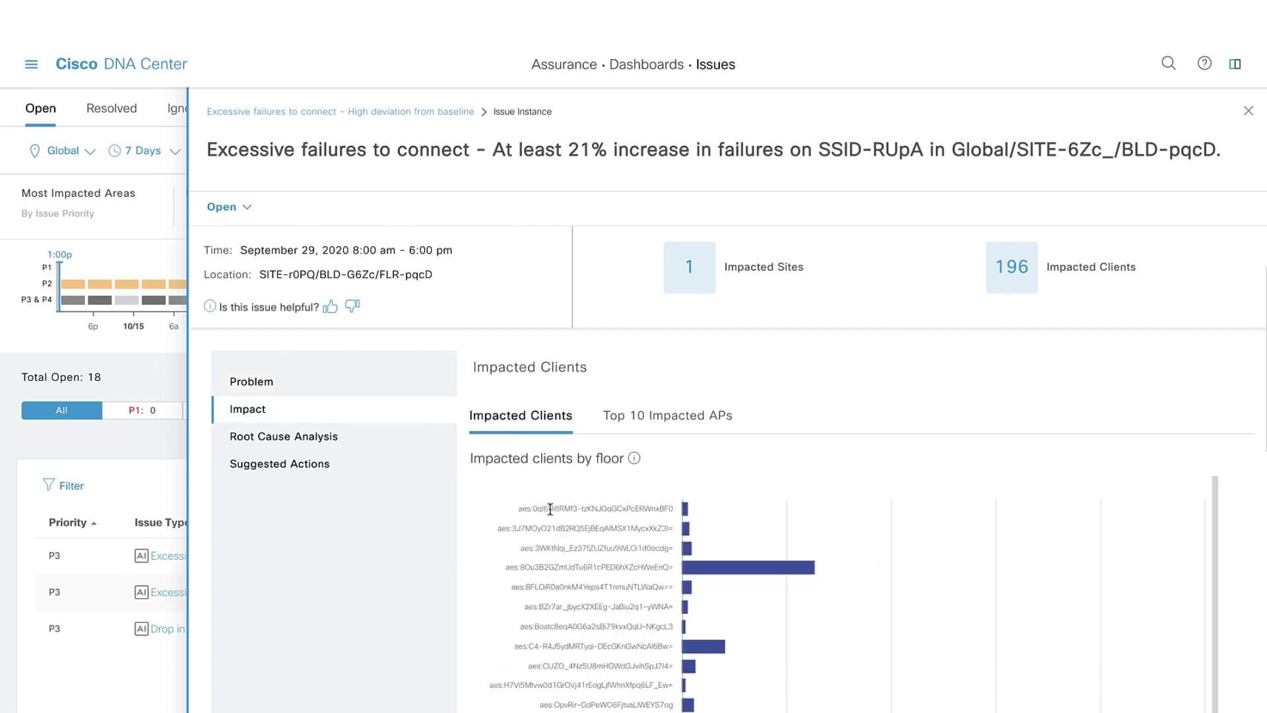
{"action": "mouse_move", "coordinate": [696, 521]}
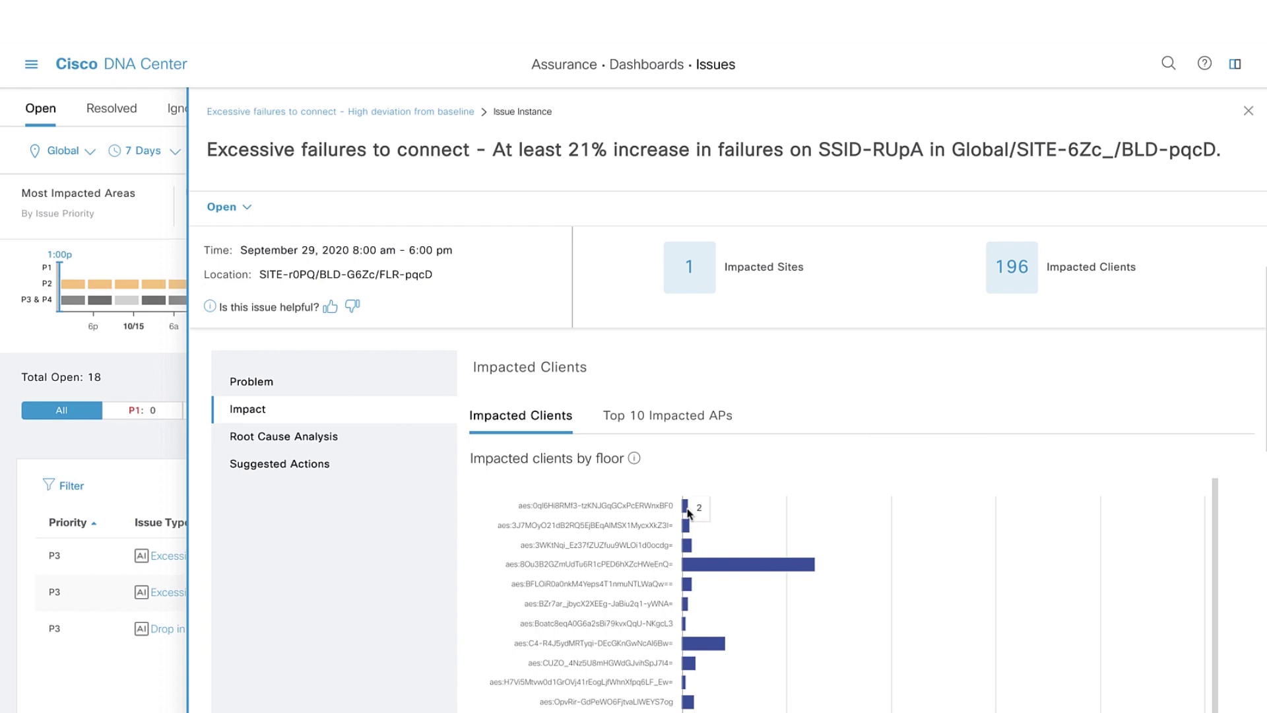
{"action": "mouse_move", "coordinate": [698, 566]}
{"action": "left_click", "coordinate": [654, 430]}
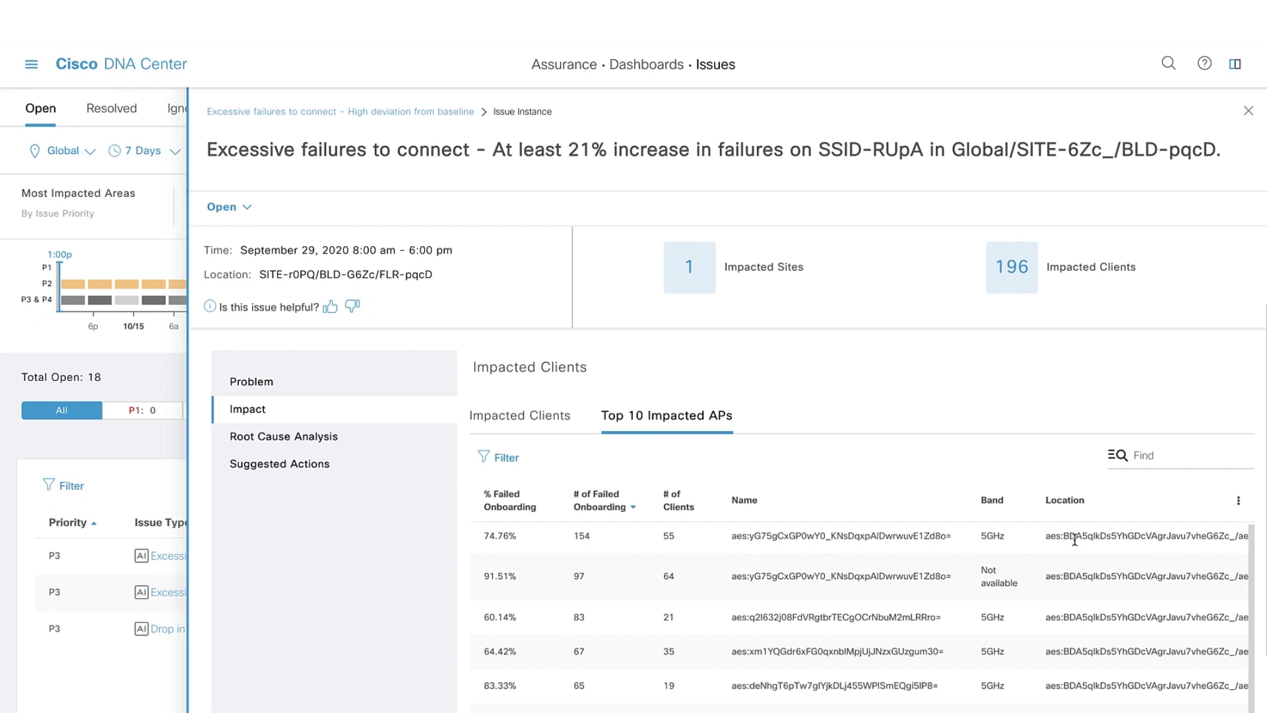
- Examine the Network Causes charts in the root cause analysis and check which KPIs can be added, without adding any
{"action": "left_click", "coordinate": [366, 439]}
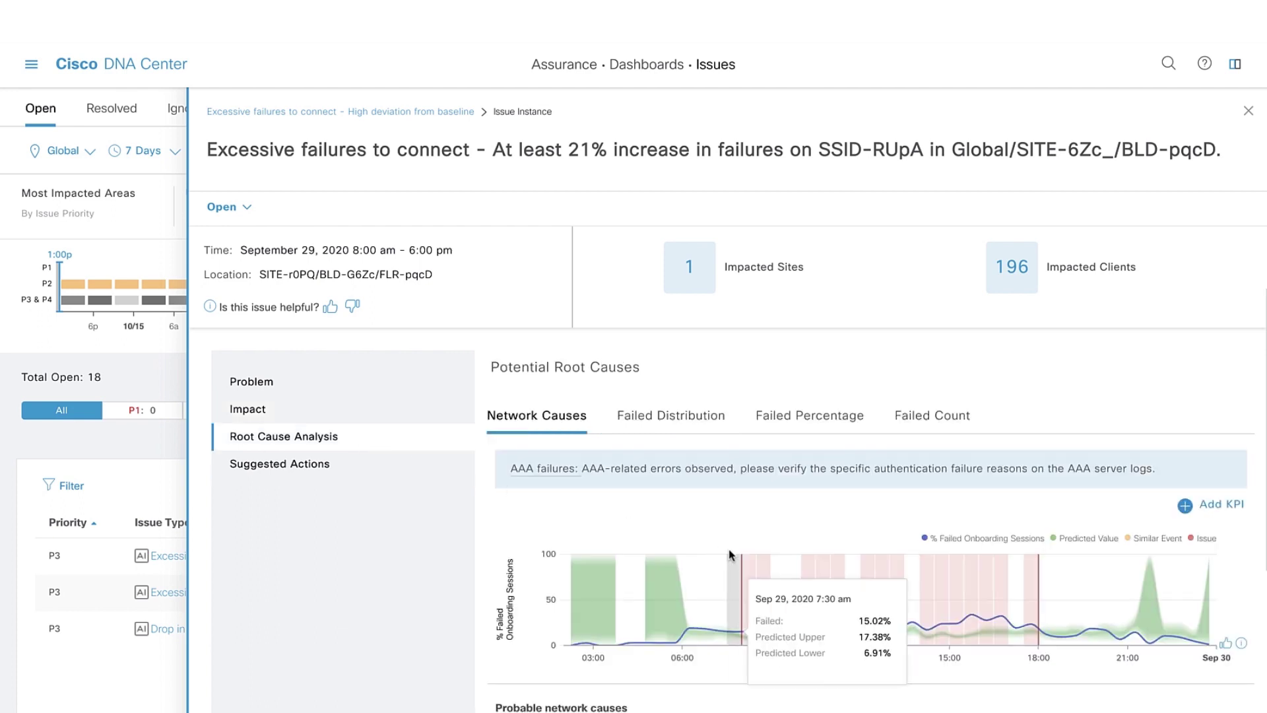
{"action": "scroll", "coordinate": [730, 557], "scroll_direction": "down", "scroll_amount": 1}
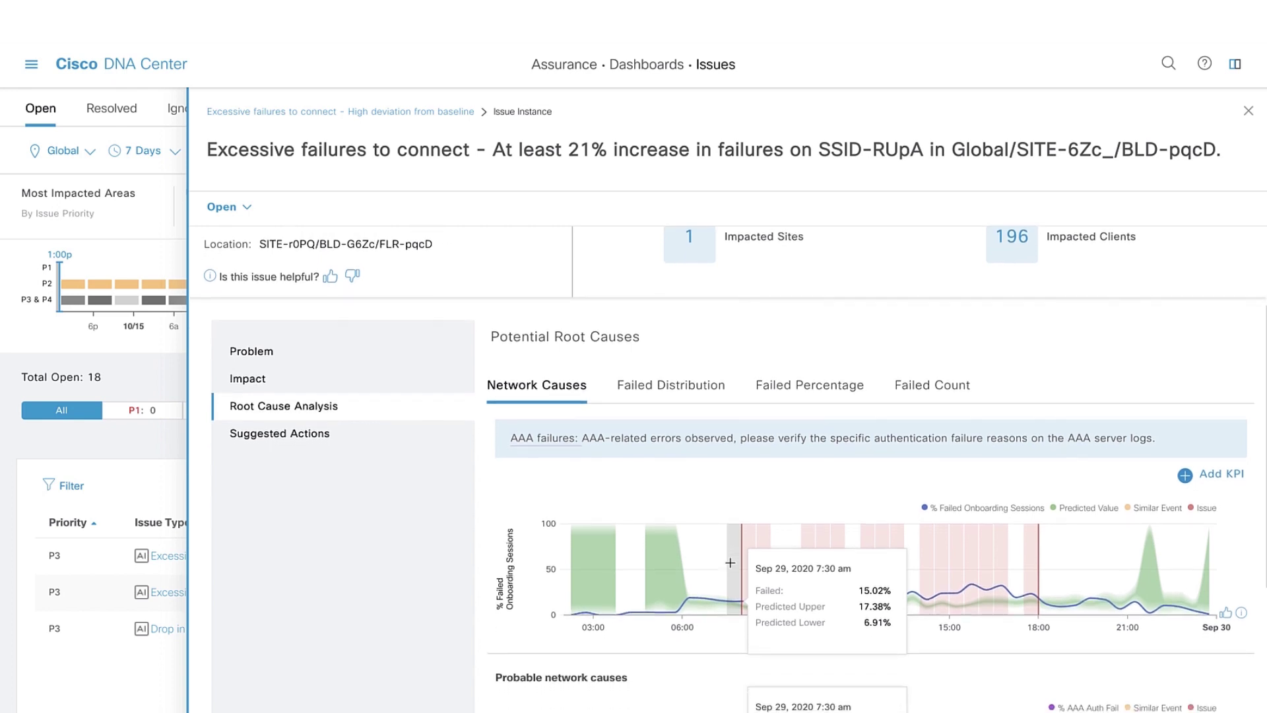
{"action": "scroll", "coordinate": [727, 596], "scroll_direction": "down", "scroll_amount": 1}
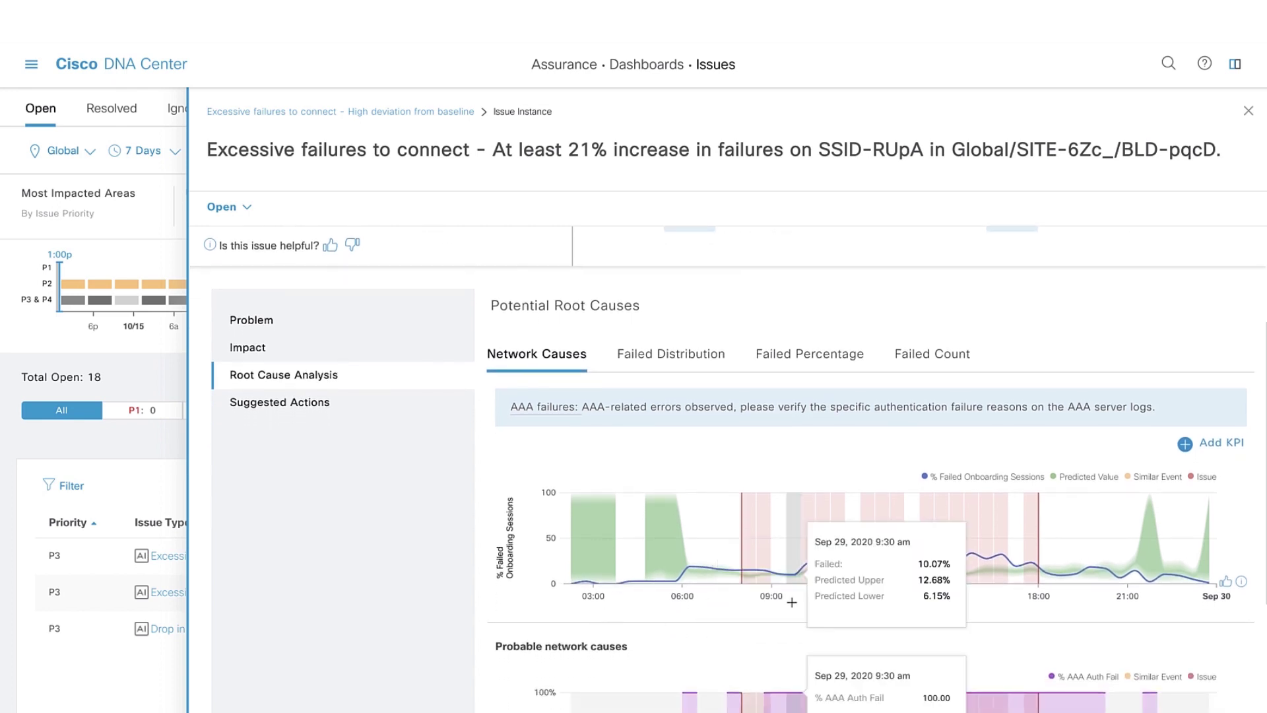
{"action": "scroll", "coordinate": [792, 602], "scroll_direction": "down", "scroll_amount": 2}
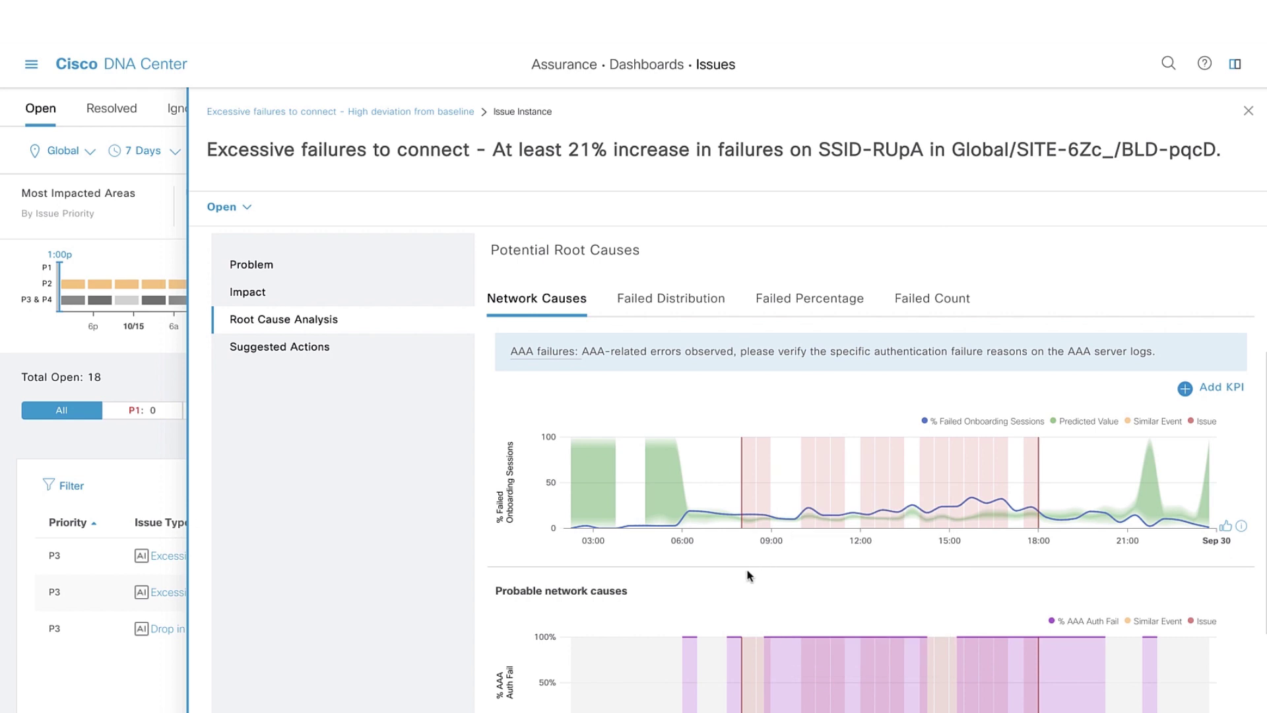
{"action": "scroll", "coordinate": [750, 576], "scroll_direction": "down", "scroll_amount": 1}
{"action": "scroll", "coordinate": [748, 576], "scroll_direction": "down", "scroll_amount": 3}
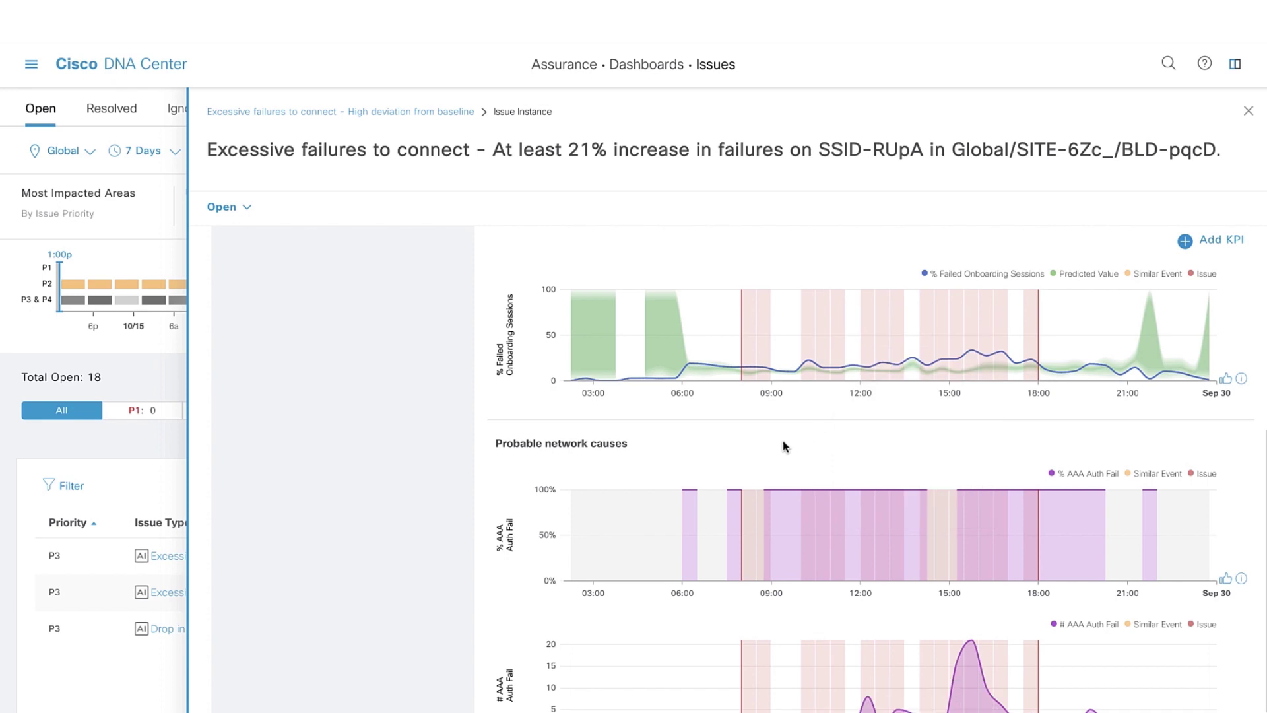
{"action": "mouse_move", "coordinate": [845, 494]}
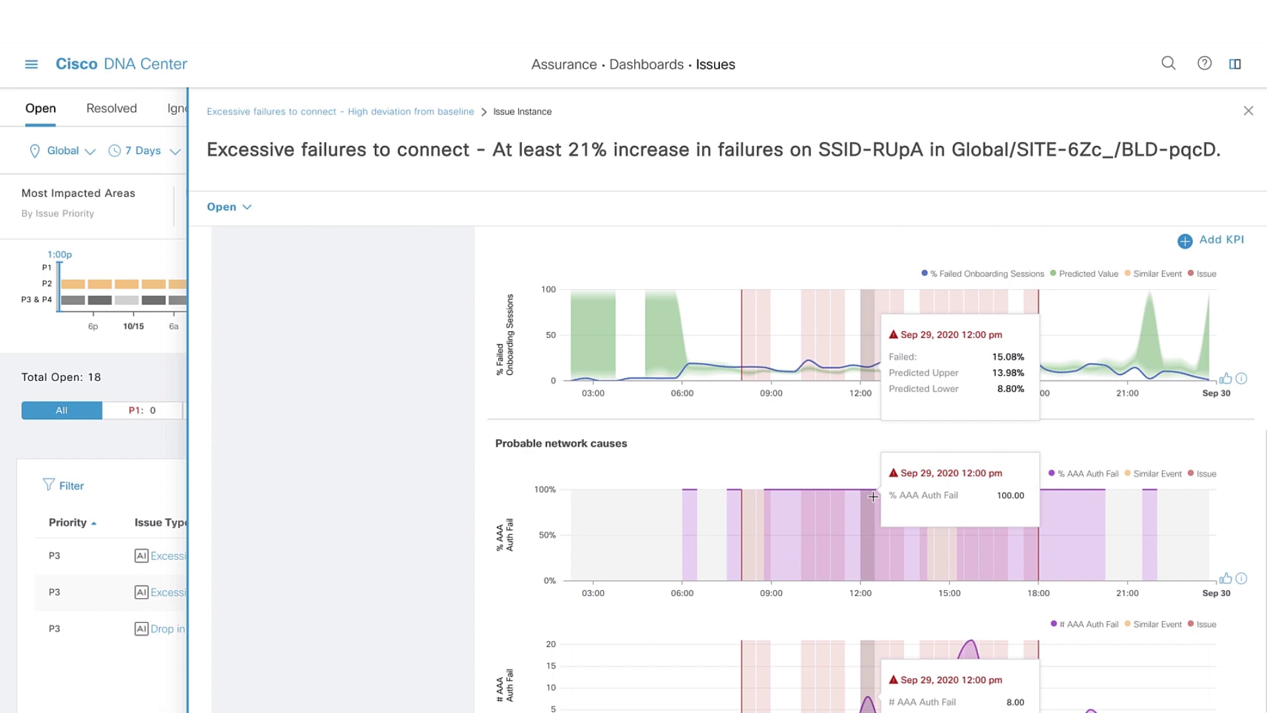
{"action": "left_click", "coordinate": [1201, 250]}
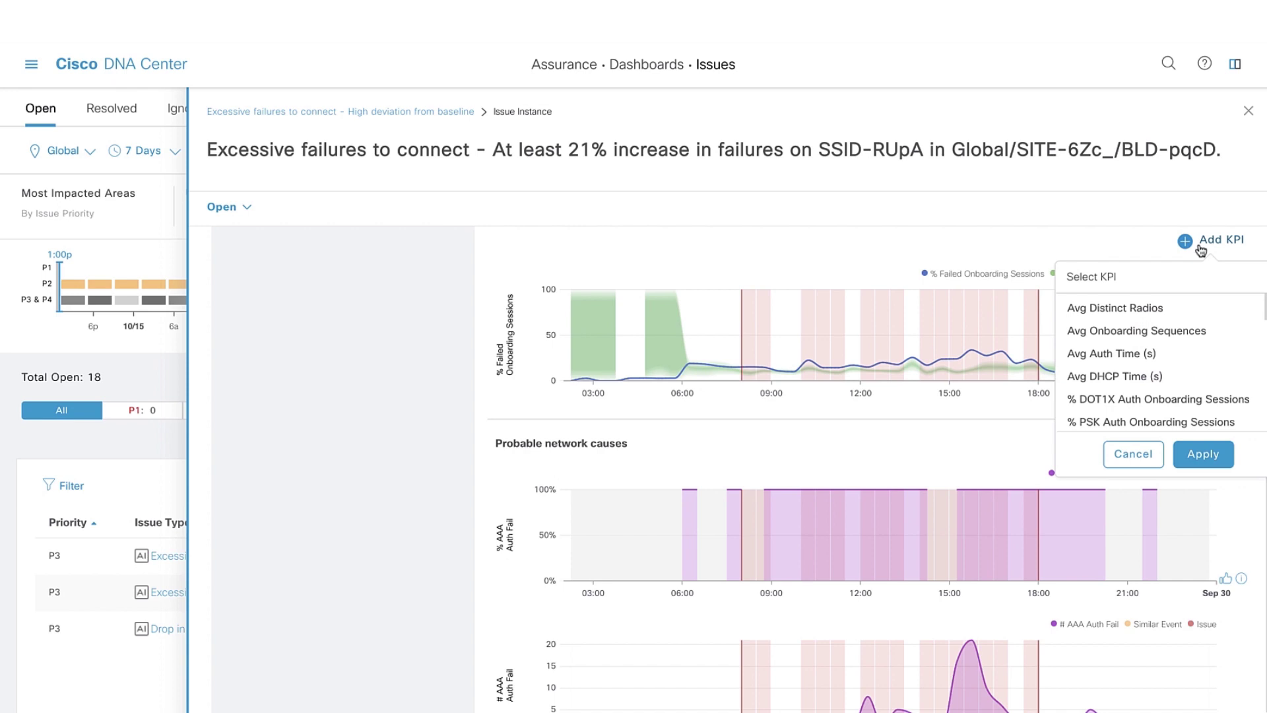
{"action": "left_click", "coordinate": [1133, 454]}
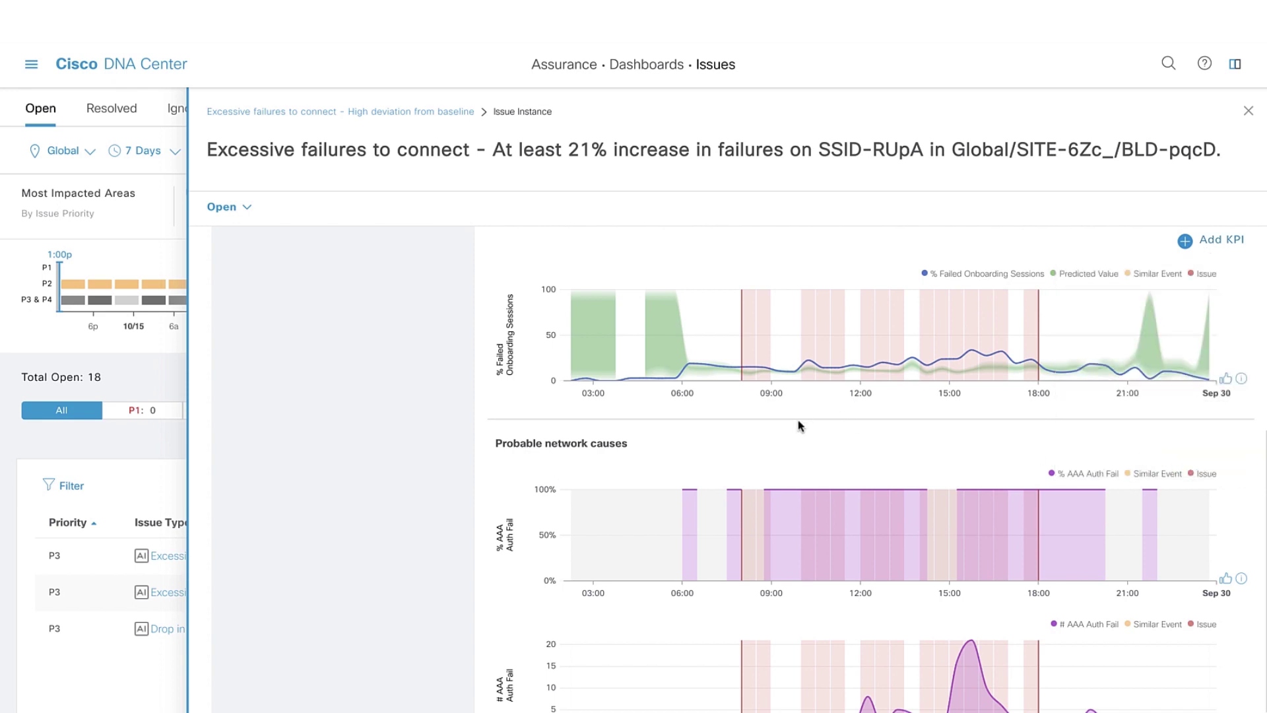
- Examine the Failed Distribution breakout of onboarding failures by AP name, fail stage and fail reason
{"action": "scroll", "coordinate": [660, 462], "scroll_direction": "up", "scroll_amount": 5}
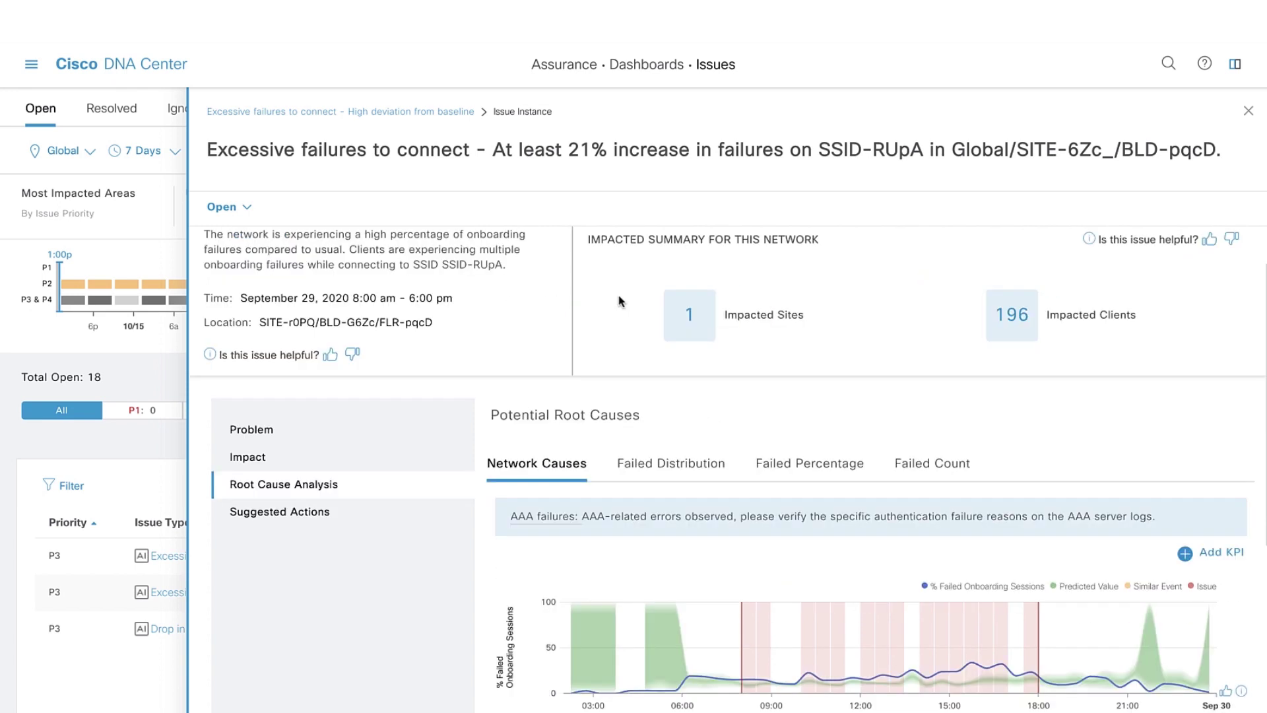
{"action": "left_click", "coordinate": [672, 471]}
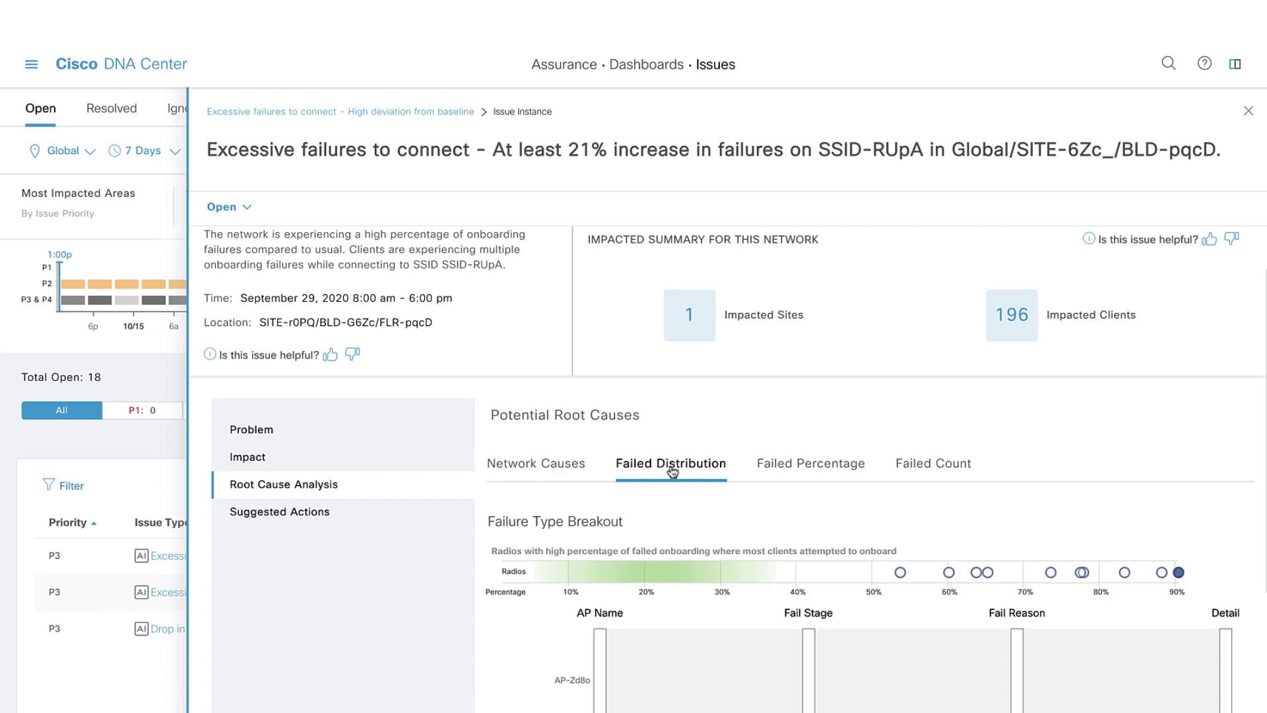
{"action": "scroll", "coordinate": [693, 538], "scroll_direction": "down", "scroll_amount": 3}
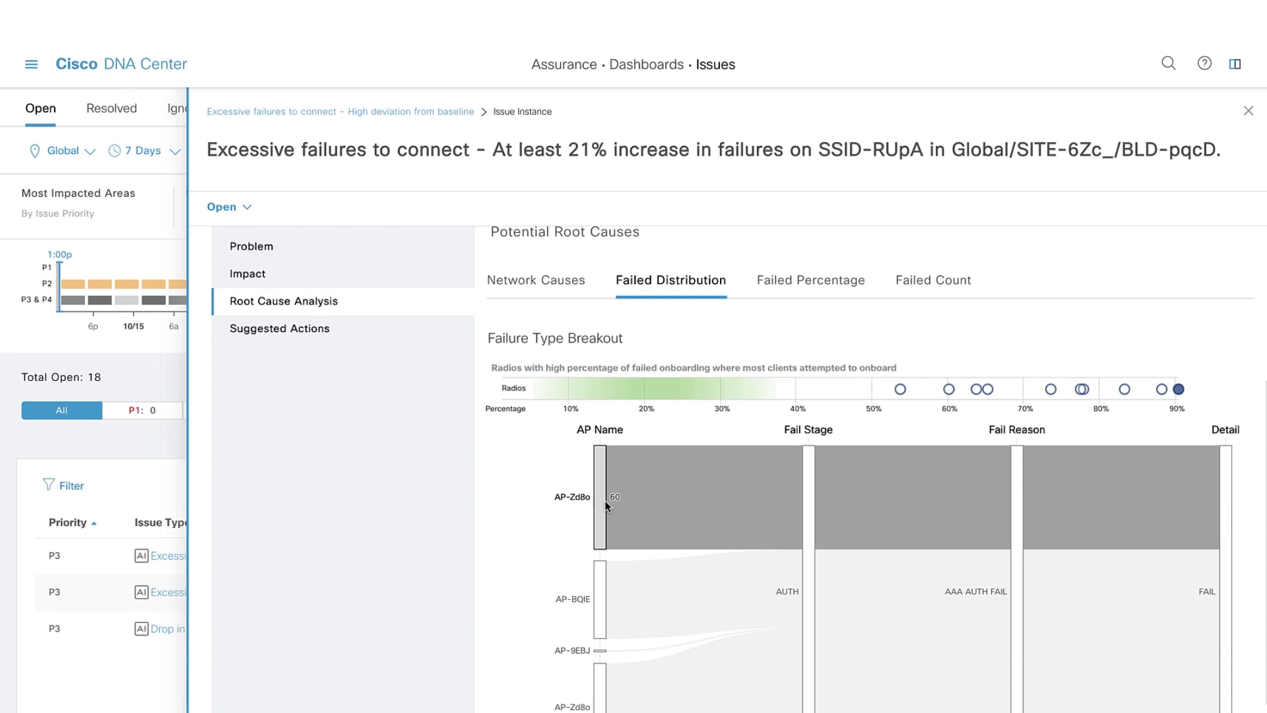
{"action": "scroll", "coordinate": [605, 501], "scroll_direction": "down", "scroll_amount": 1}
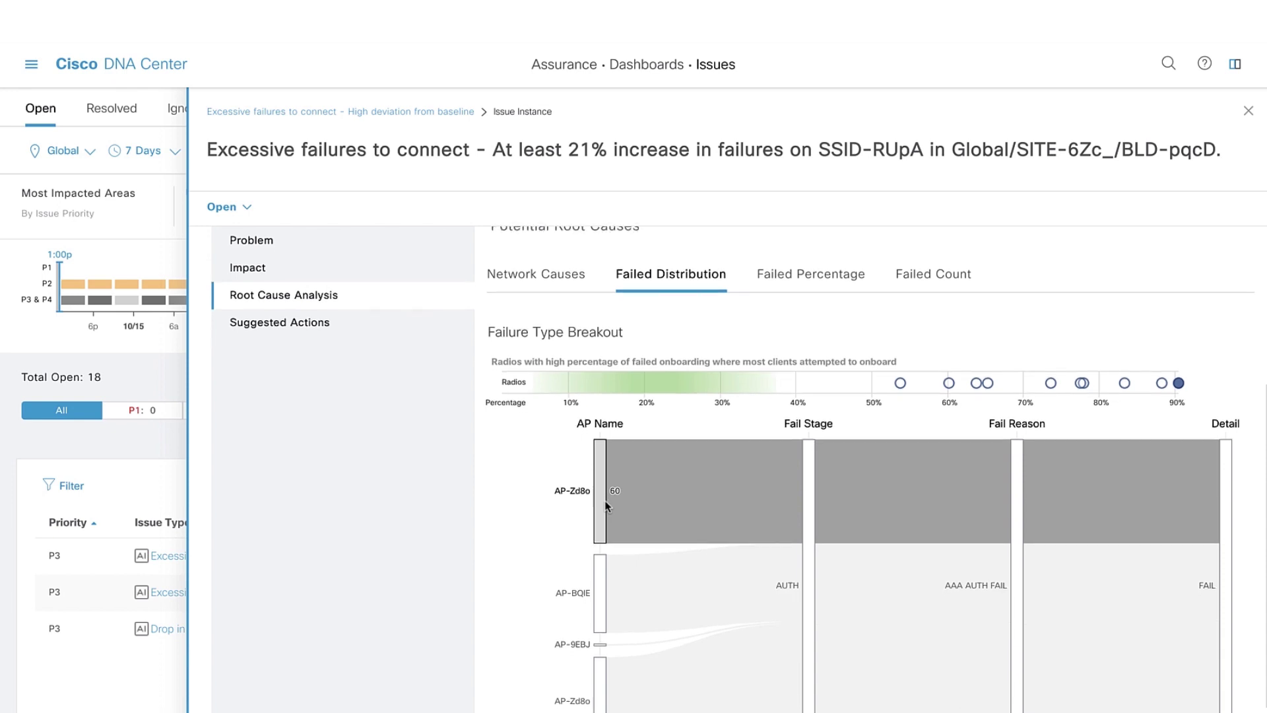
- Examine how failures from AP-Zd8o and AP-BQIE flow through the AUTH fail stage and fail reason in the Failure Type Breakout
{"action": "mouse_move", "coordinate": [807, 554]}
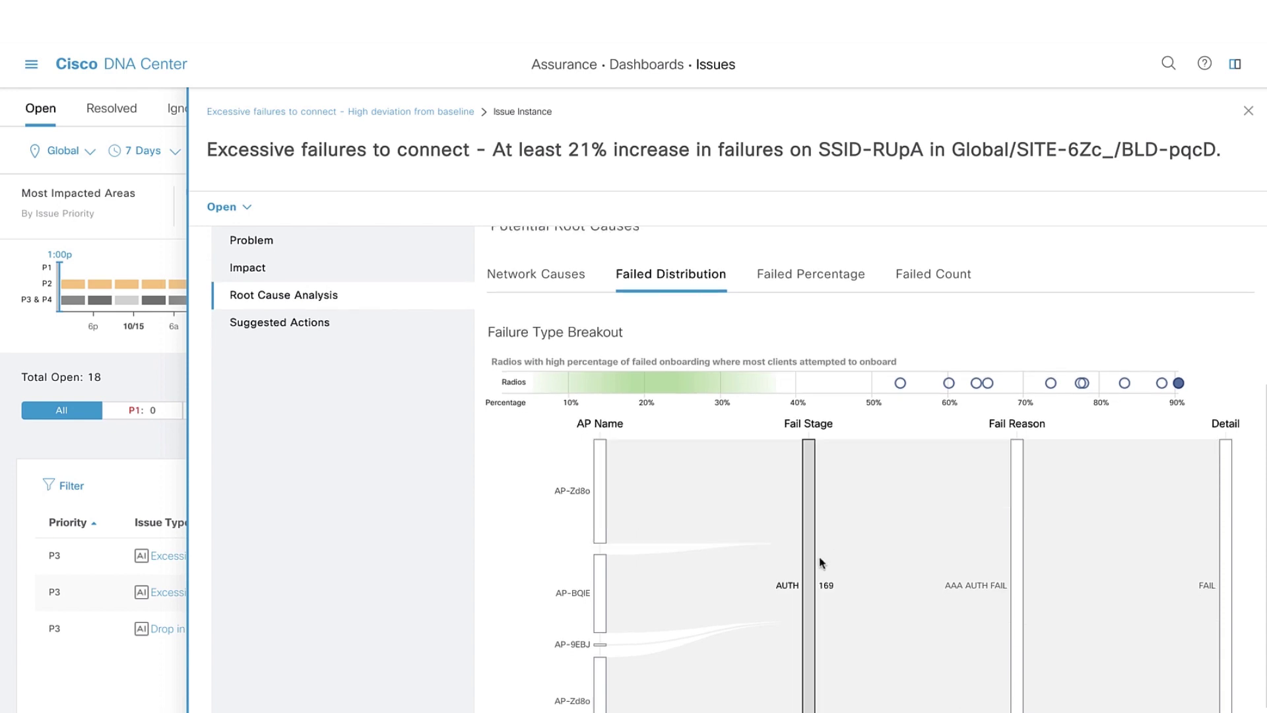
{"action": "mouse_move", "coordinate": [604, 526]}
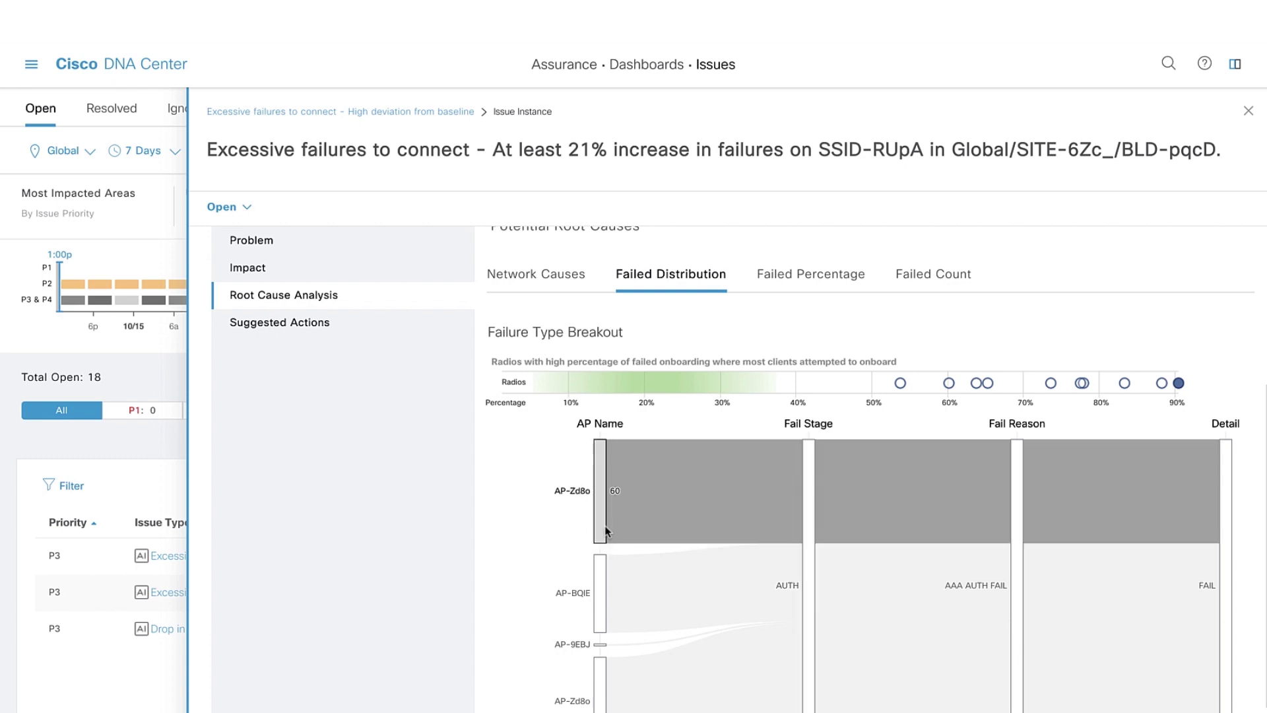
{"action": "scroll", "coordinate": [603, 522], "scroll_direction": "down", "scroll_amount": 2}
{"action": "scroll", "coordinate": [603, 520], "scroll_direction": "down", "scroll_amount": 4}
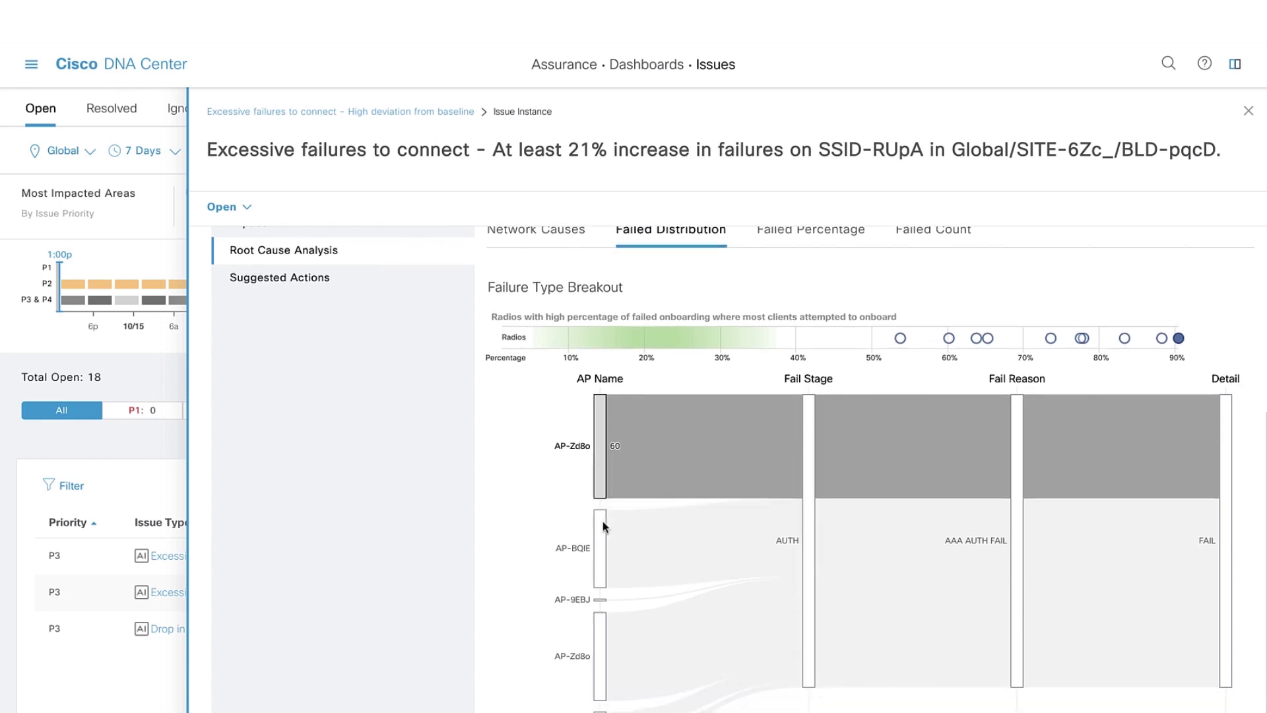
{"action": "scroll", "coordinate": [603, 521], "scroll_direction": "down", "scroll_amount": 1}
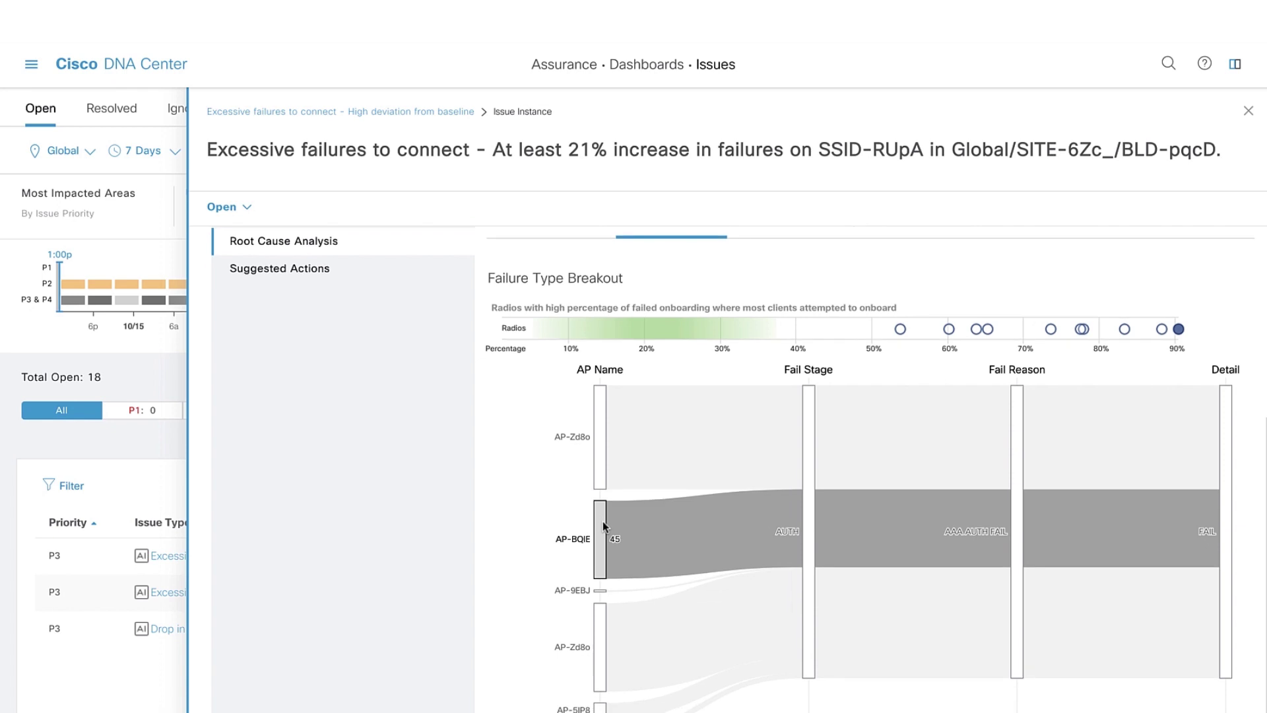
{"action": "mouse_move", "coordinate": [606, 460]}
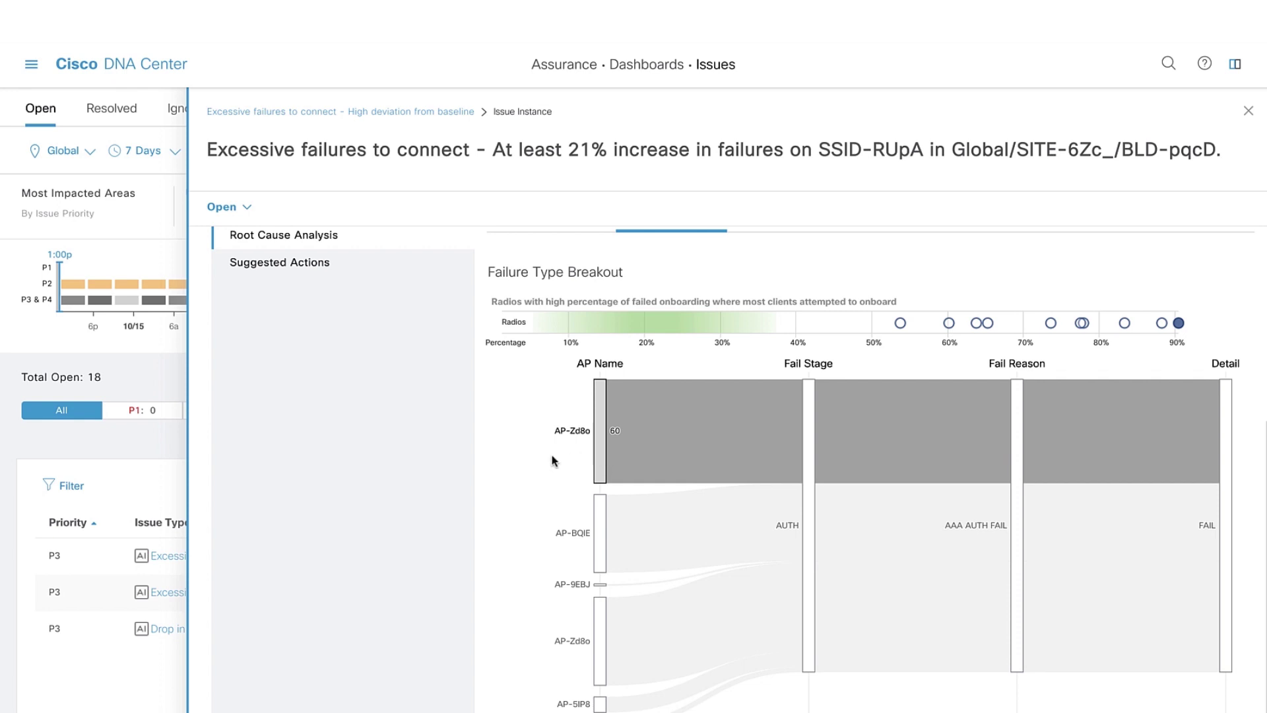
{"action": "scroll", "coordinate": [526, 492], "scroll_direction": "up", "scroll_amount": 2}
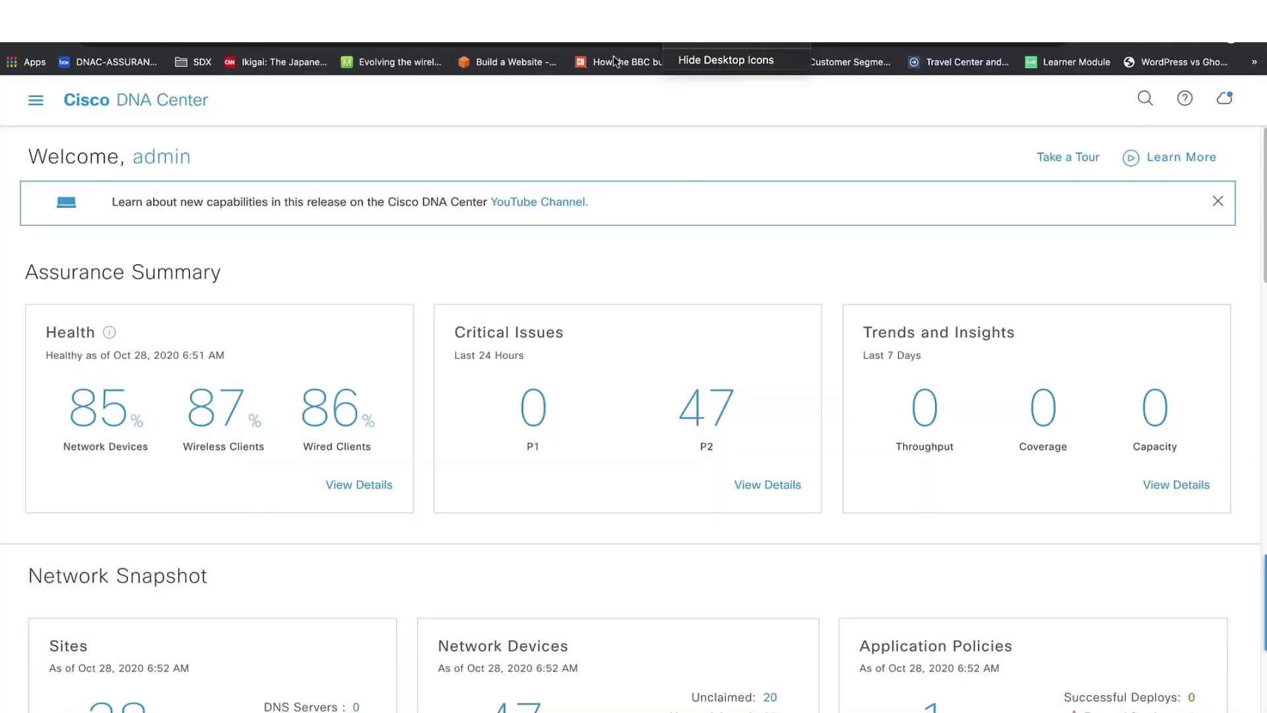
- Hide the browser's bookmarks bar and open the Network Insights page under Assurance Trends and Insights
{"action": "key", "text": "super+shift+b"}
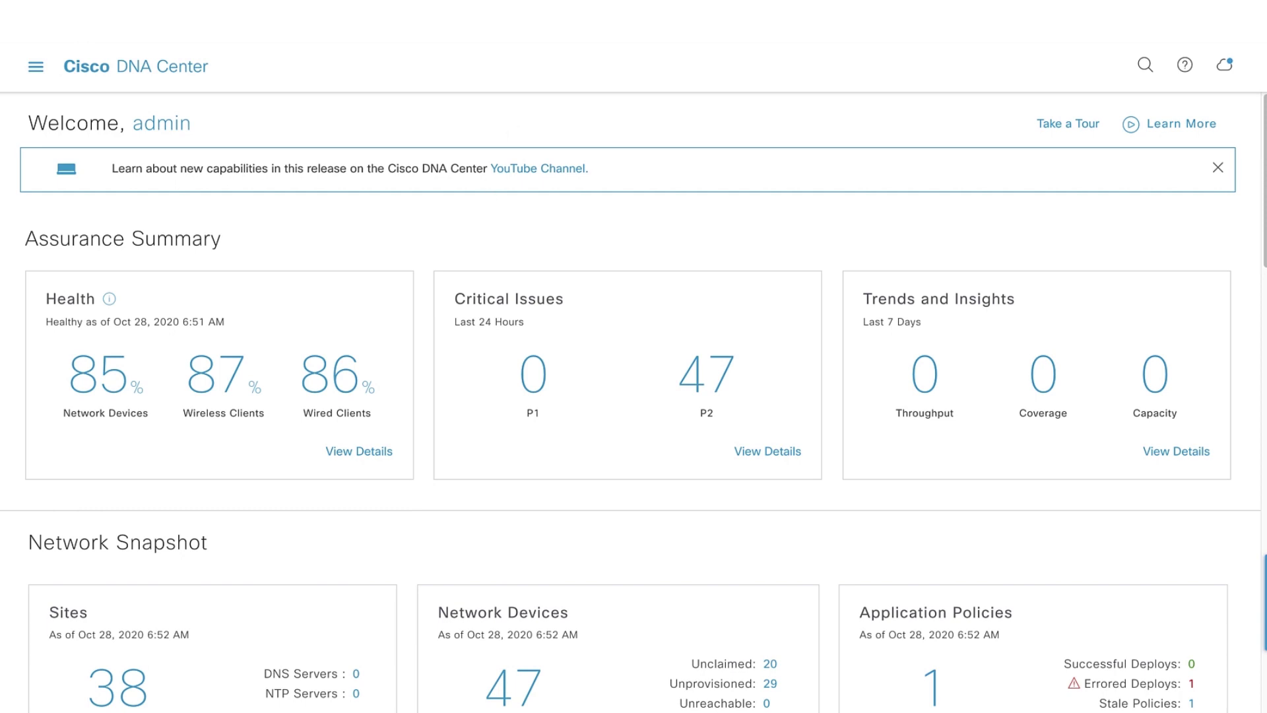
{"action": "left_click", "coordinate": [36, 67]}
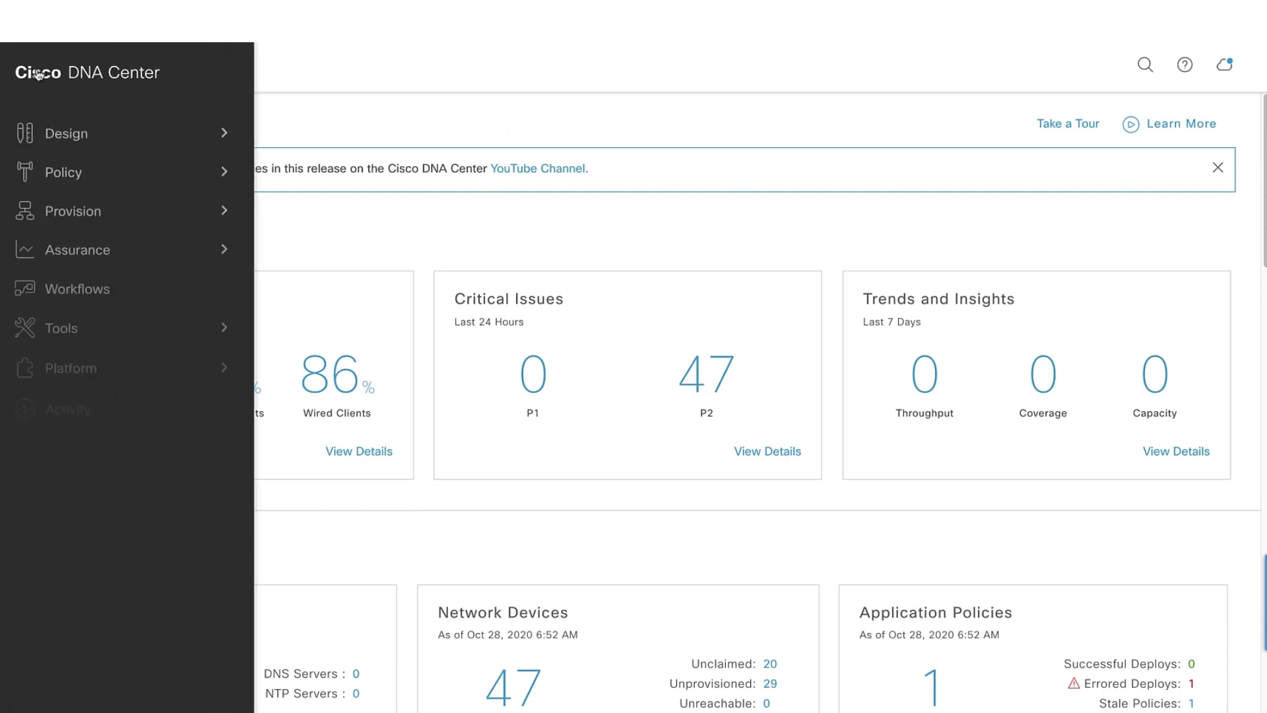
{"action": "mouse_move", "coordinate": [218, 251]}
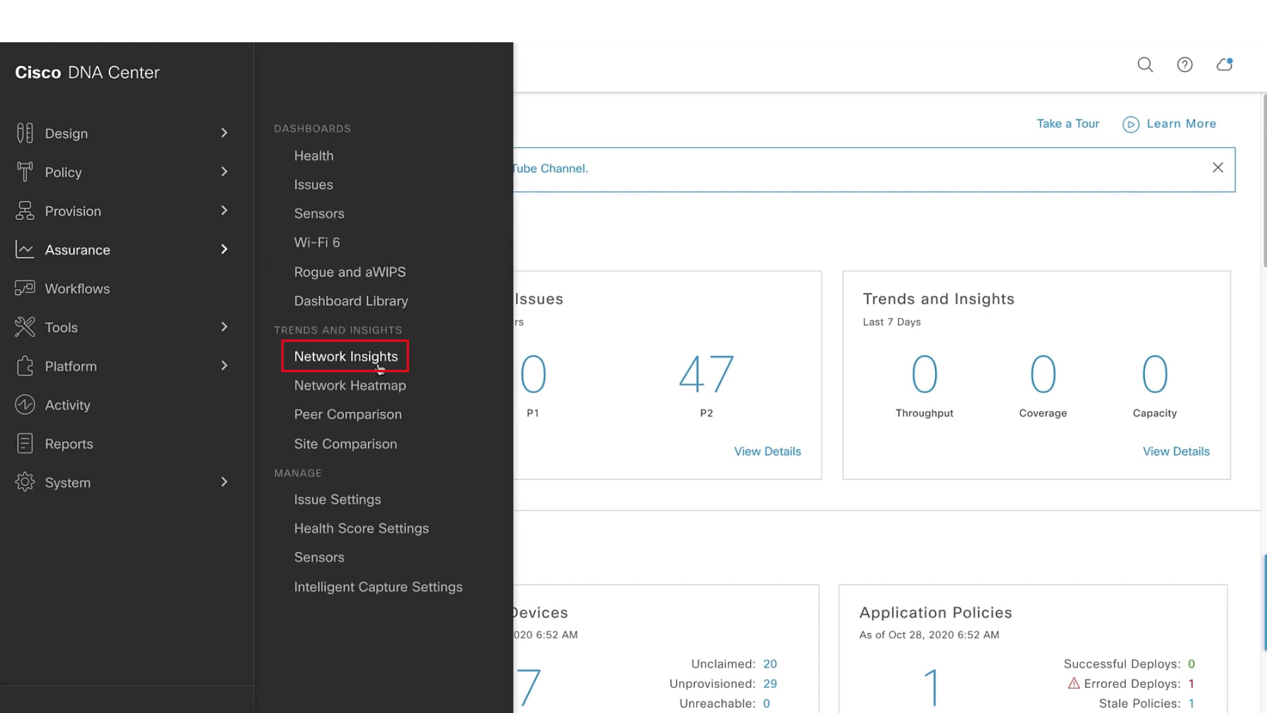
{"action": "left_click", "coordinate": [346, 356]}
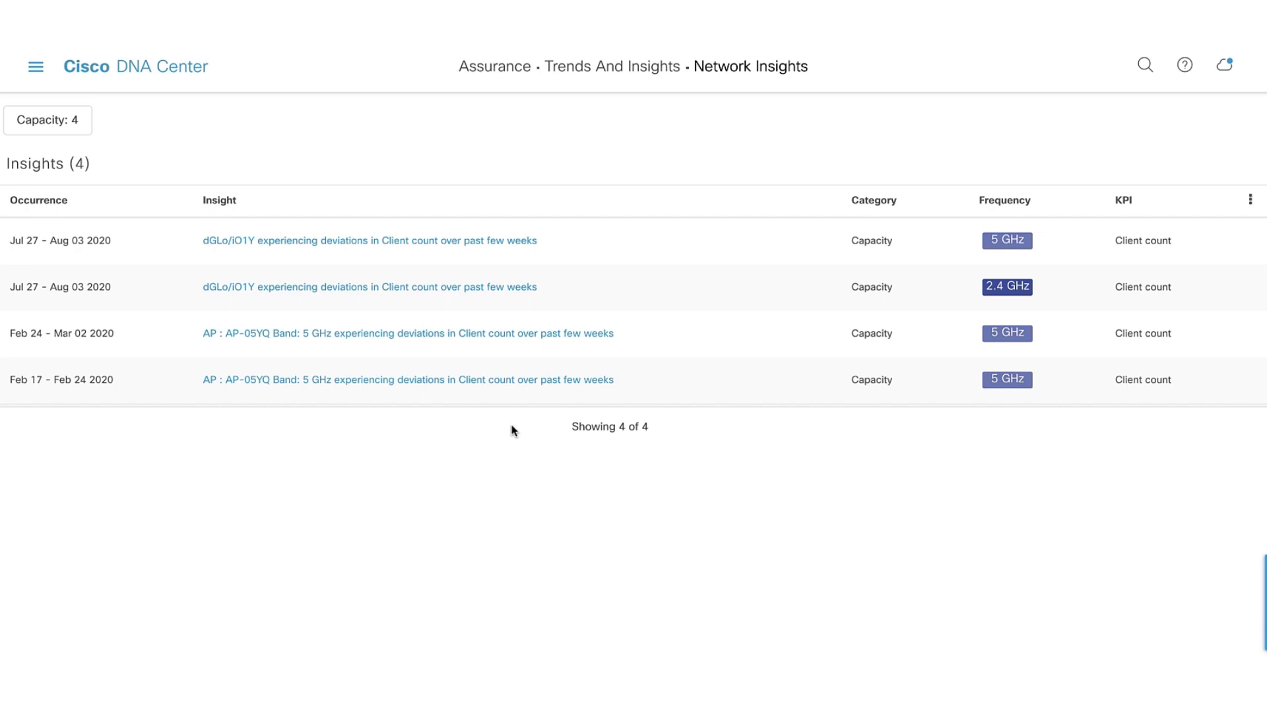
- Open the Feb 24 - Mar 02 2020 insight for AP-05YQ on 5 GHz and review its summary and weekly client count chart
{"action": "left_click", "coordinate": [419, 334]}
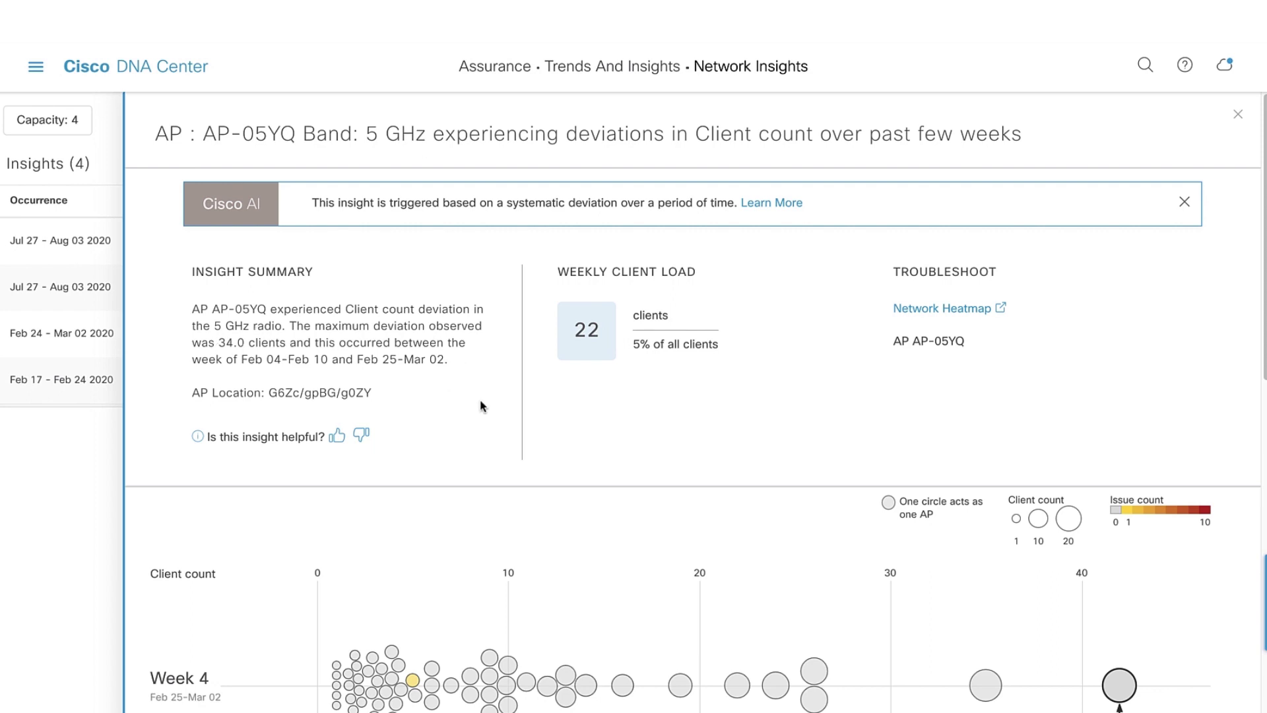
{"action": "scroll", "coordinate": [481, 401], "scroll_direction": "down", "scroll_amount": 2}
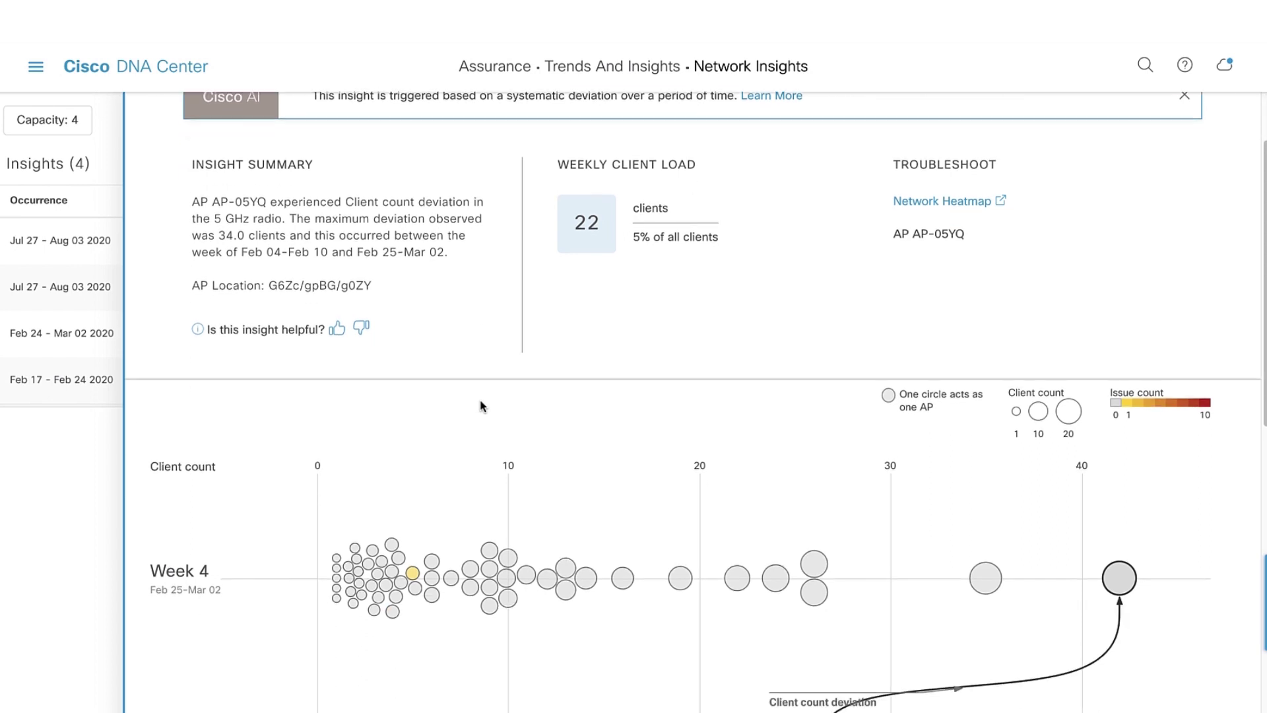
{"action": "scroll", "coordinate": [480, 404], "scroll_direction": "down", "scroll_amount": 2}
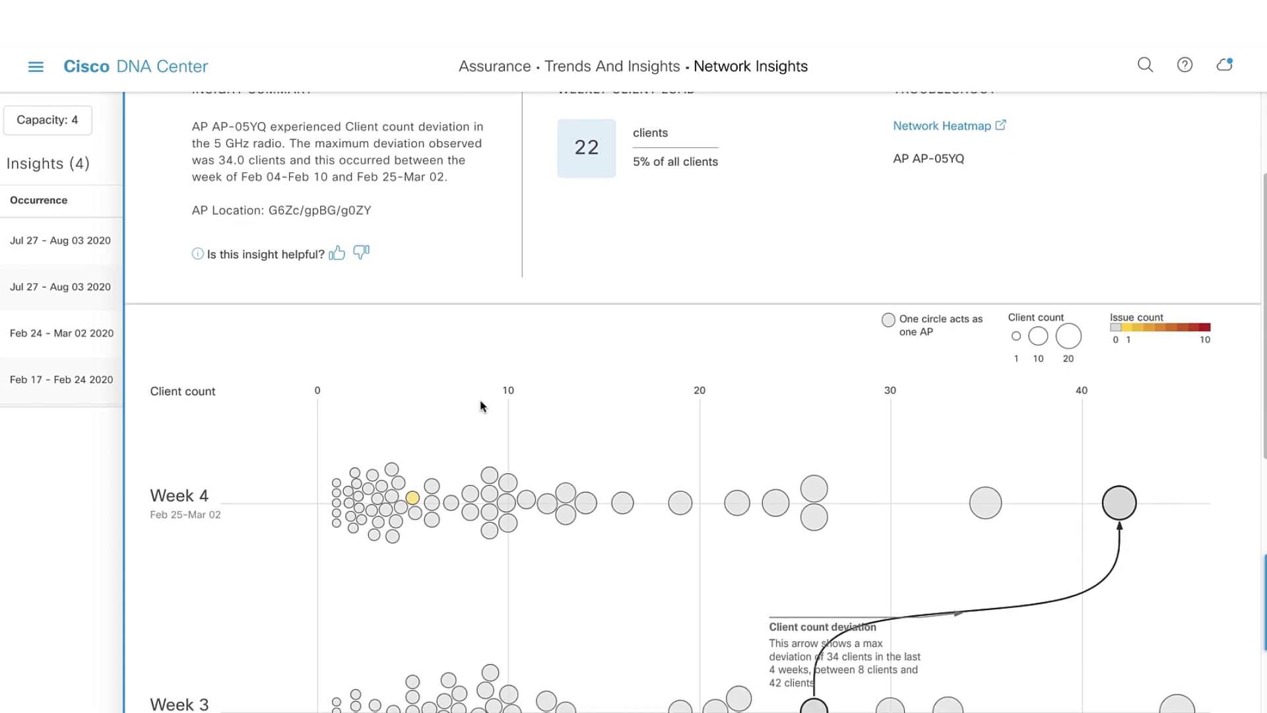
{"action": "scroll", "coordinate": [480, 401], "scroll_direction": "down", "scroll_amount": 6}
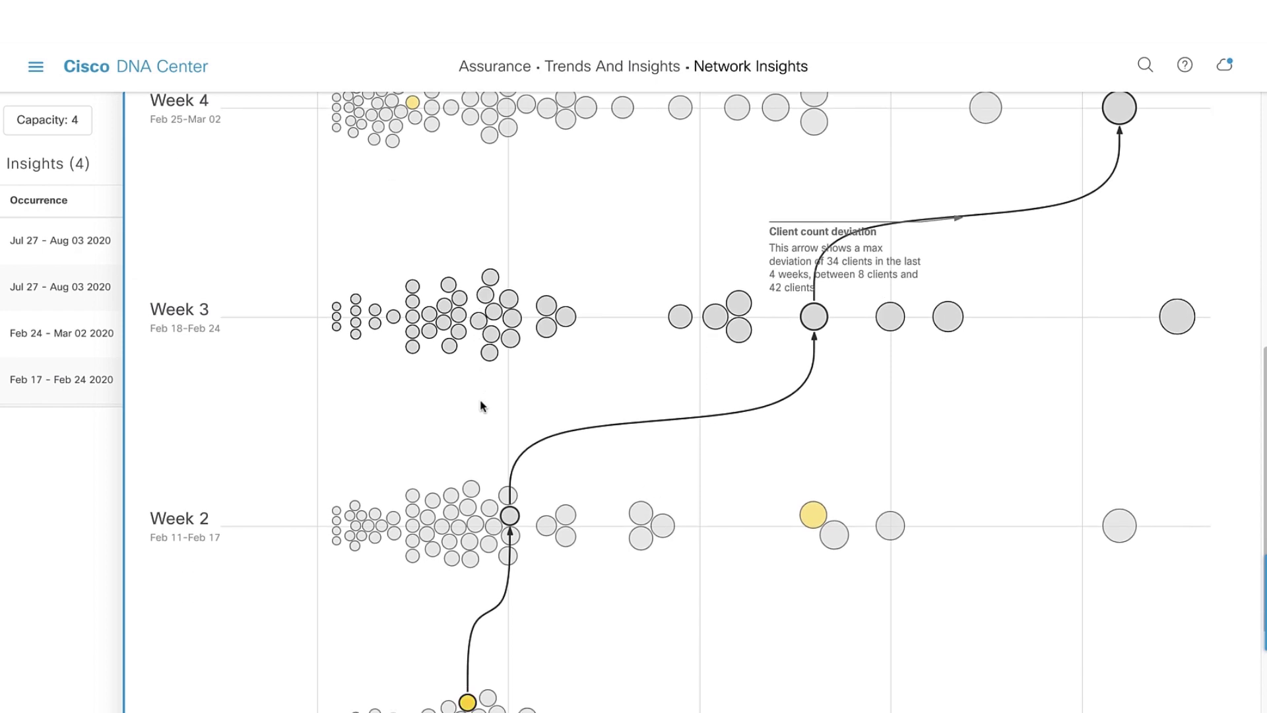
{"action": "scroll", "coordinate": [480, 406], "scroll_direction": "down", "scroll_amount": 2}
- Trace AP-05YQ's client count from Week 1 to Week 4 by inspecting its circle details, and return to the insight summary
{"action": "mouse_move", "coordinate": [466, 585]}
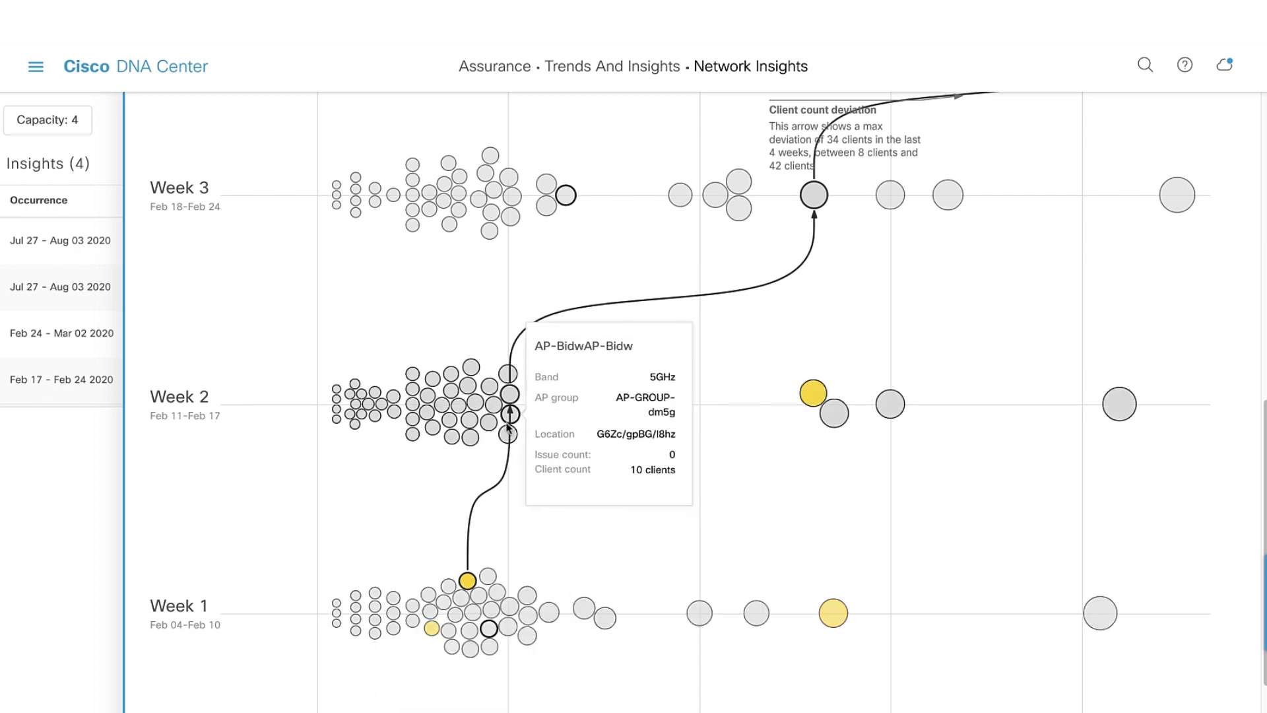
{"action": "mouse_move", "coordinate": [511, 400]}
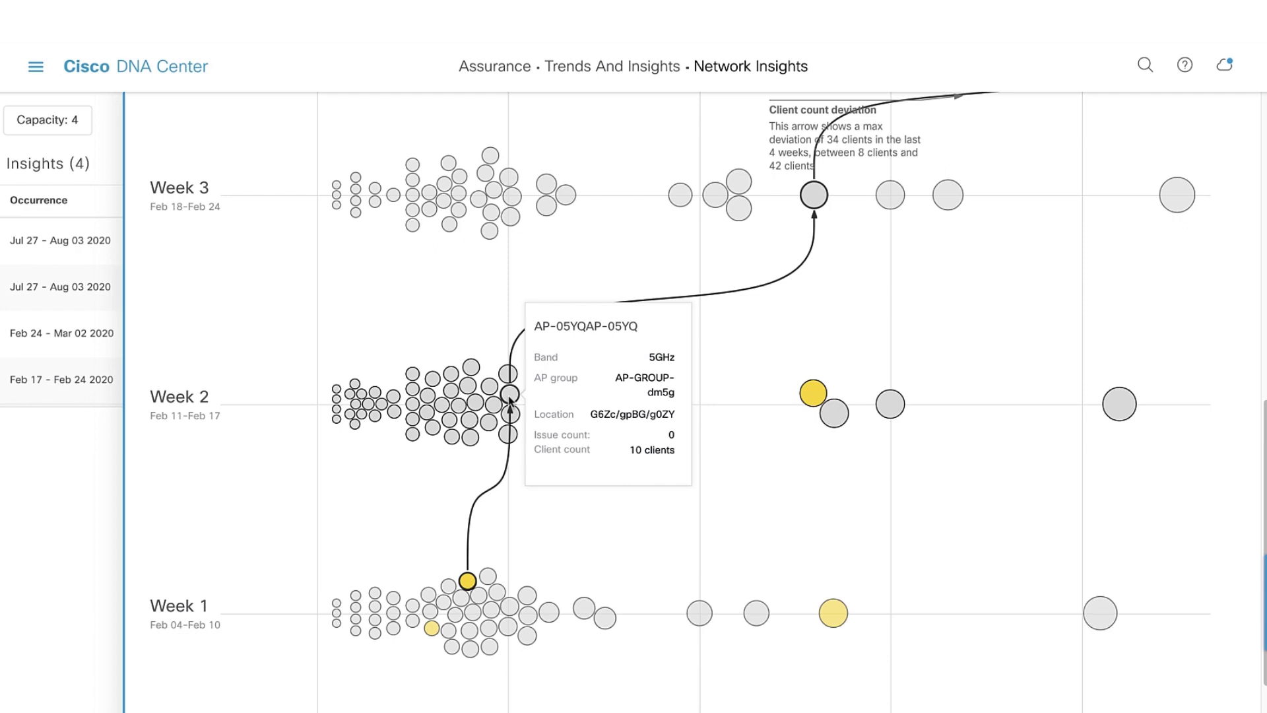
{"action": "mouse_move", "coordinate": [814, 210]}
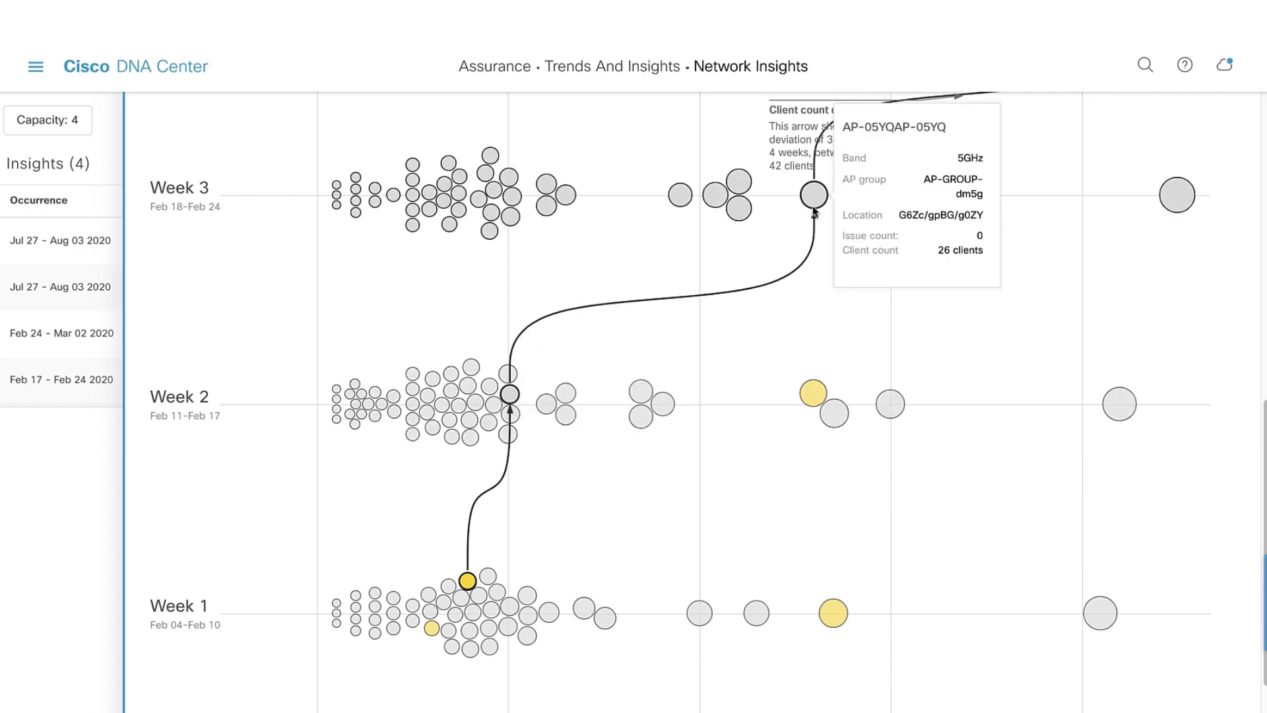
{"action": "scroll", "coordinate": [814, 210], "scroll_direction": "up", "scroll_amount": 4}
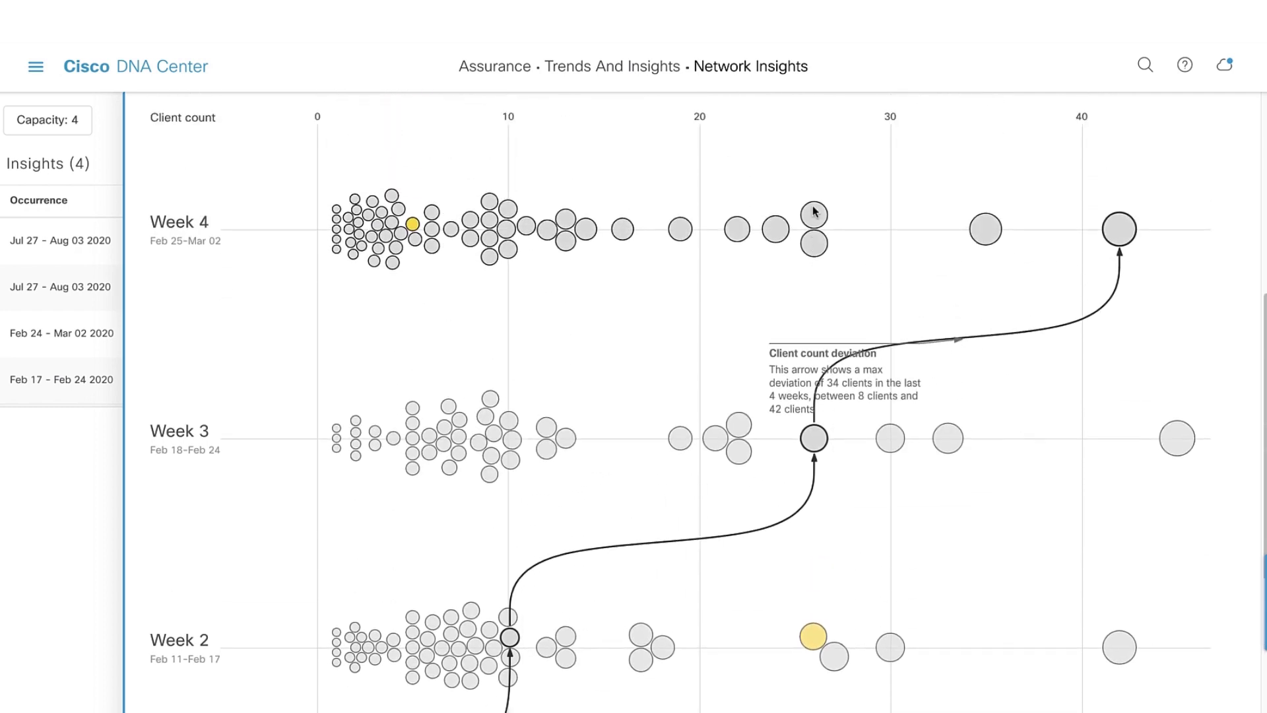
{"action": "mouse_move", "coordinate": [1080, 202]}
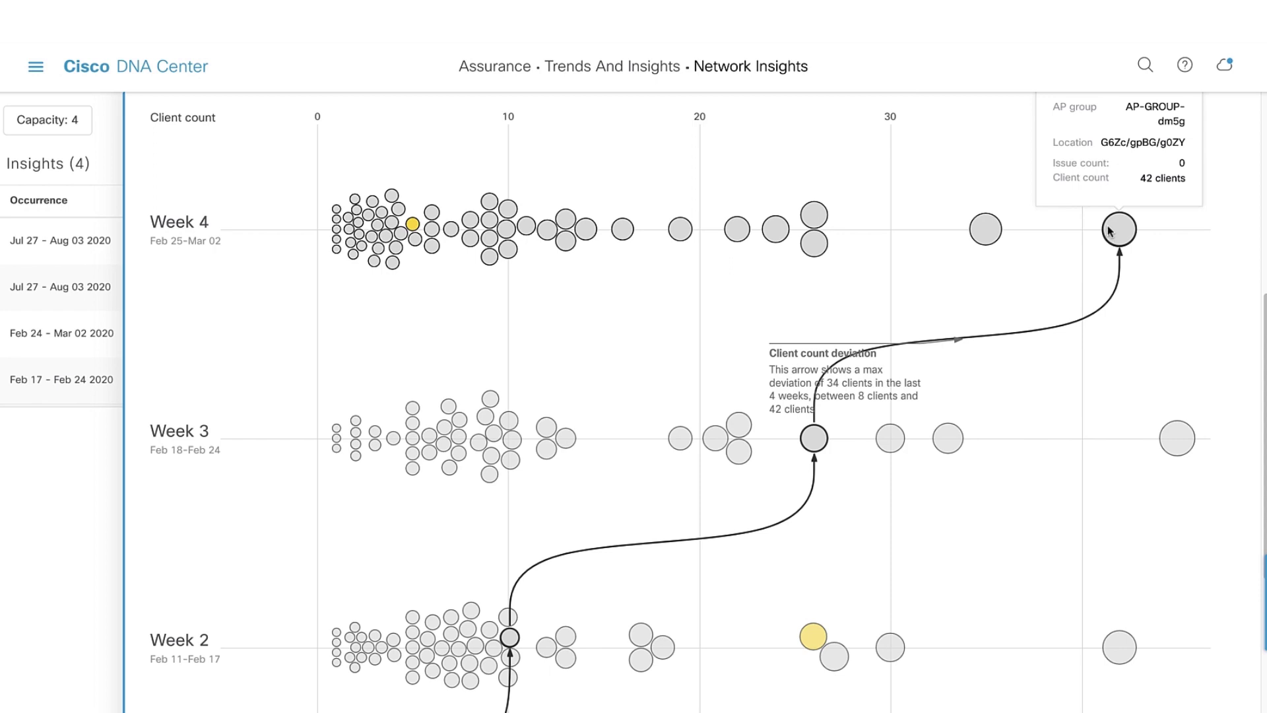
{"action": "scroll", "coordinate": [1108, 230], "scroll_direction": "up", "scroll_amount": 5}
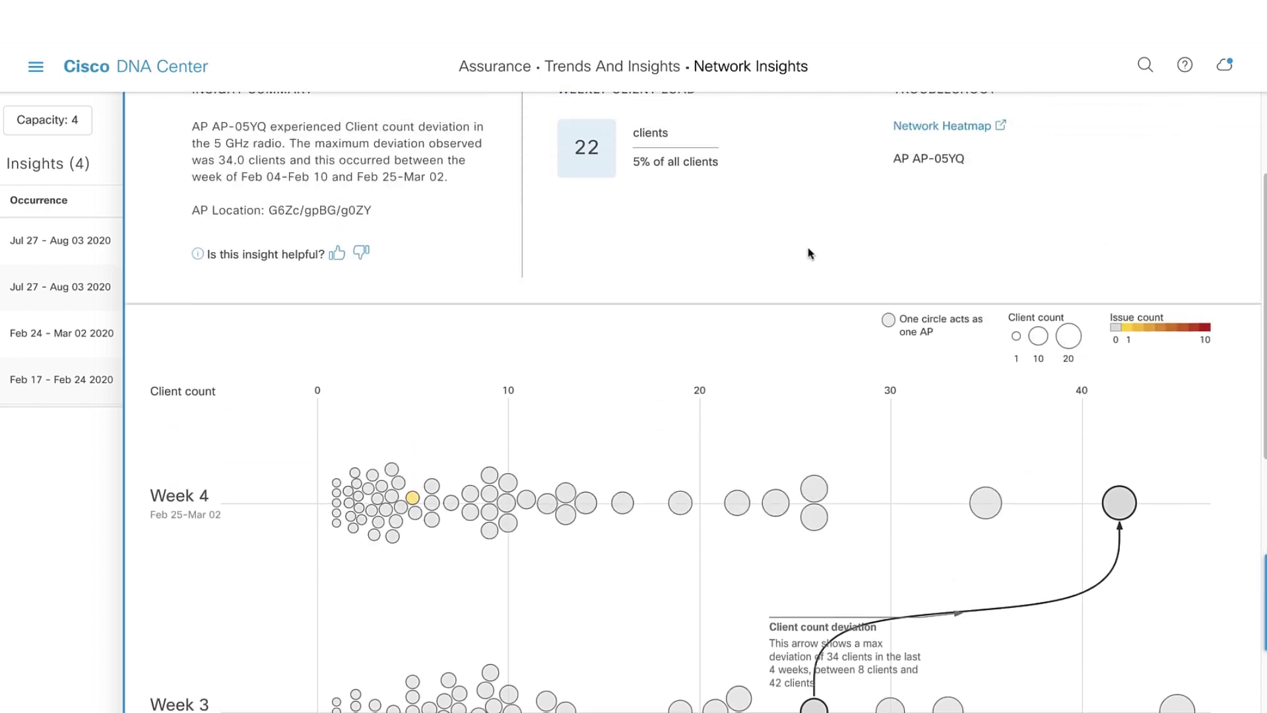
{"action": "scroll", "coordinate": [811, 254], "scroll_direction": "up", "scroll_amount": 1}
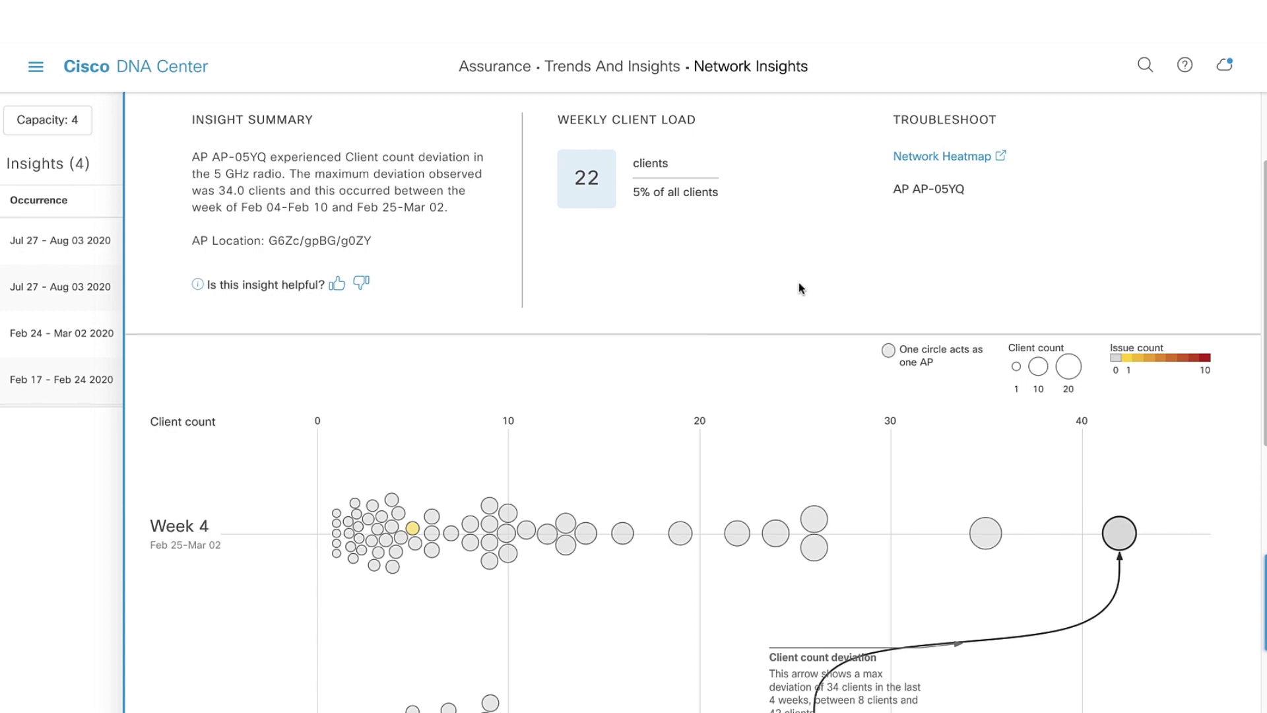
- Open the Network Heatmap from the insight's troubleshooting section and inspect AP-05YQ's client details for March 3, 2020
{"action": "left_click", "coordinate": [926, 157]}
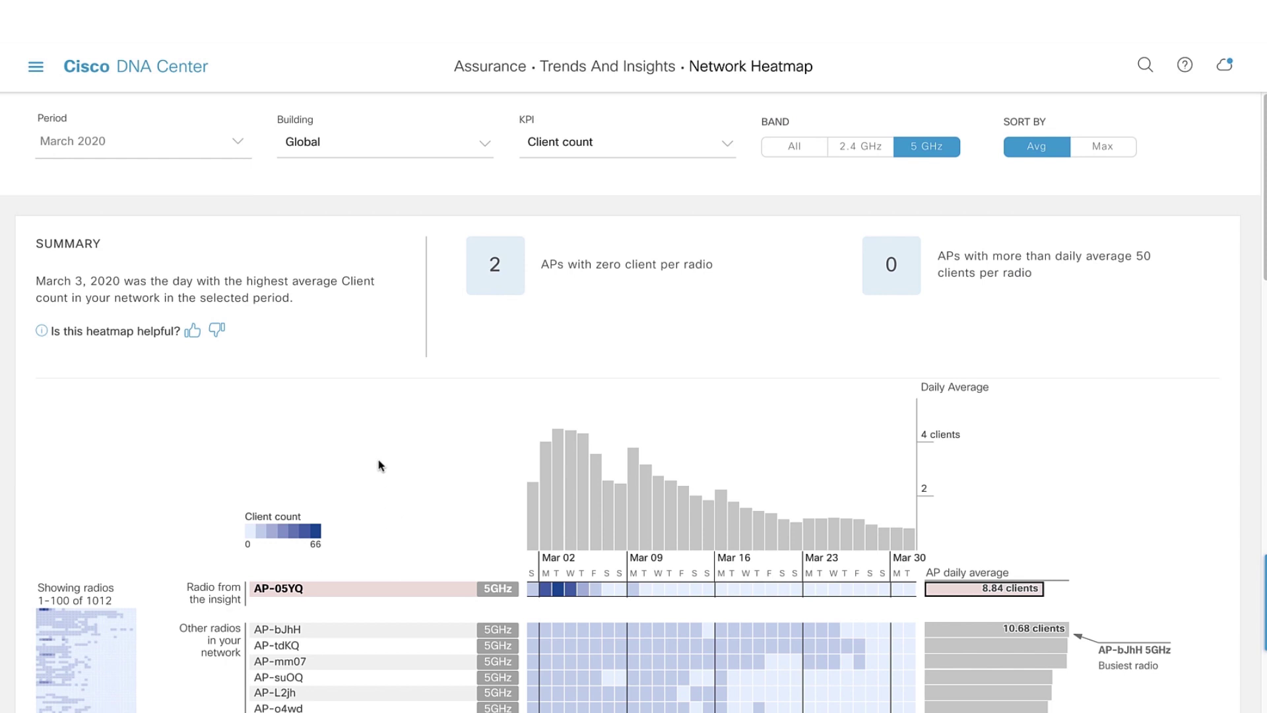
{"action": "scroll", "coordinate": [379, 462], "scroll_direction": "down", "scroll_amount": 2}
{"action": "mouse_move", "coordinate": [559, 502]}
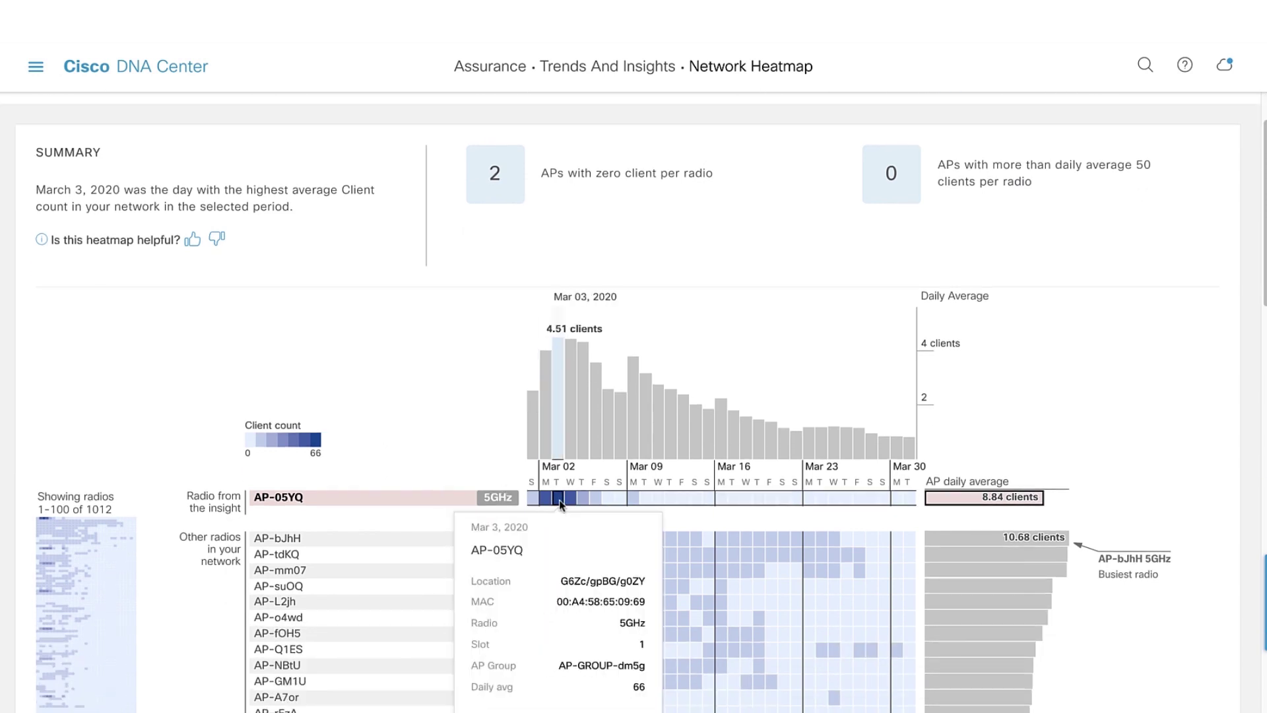